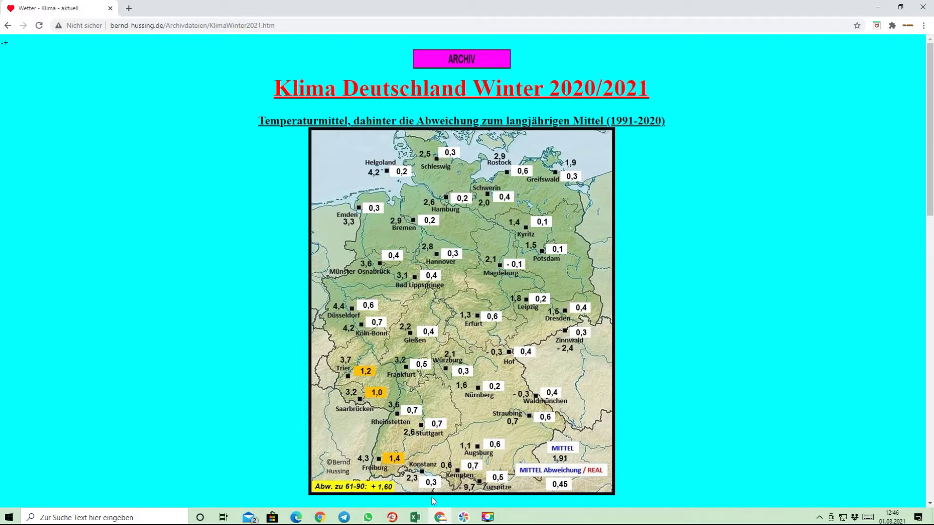
# Step: Switch to the Winterdurchschnitt.xlsx workbook in Excel and inspect the 2021 winter value and the formula of the 1881-2021 mean
pyautogui.moveTo(421, 521)
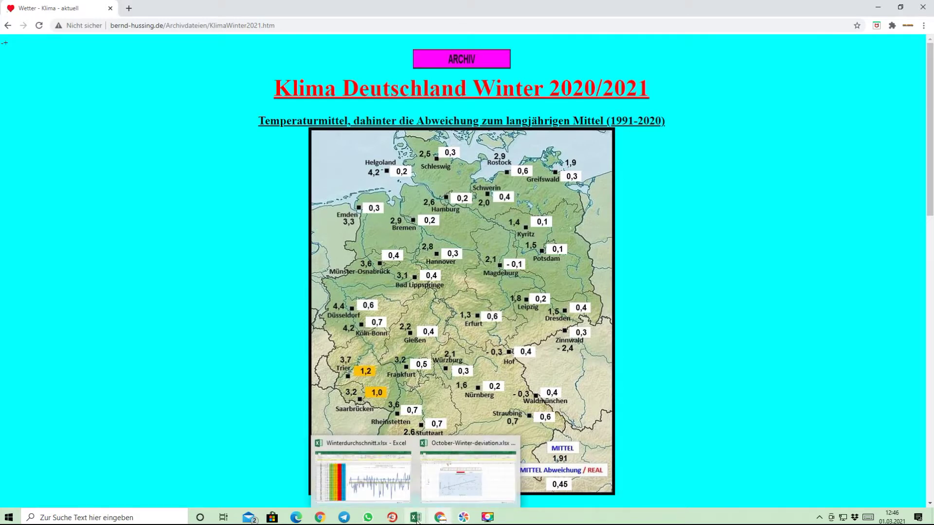
pyautogui.click(380, 492)
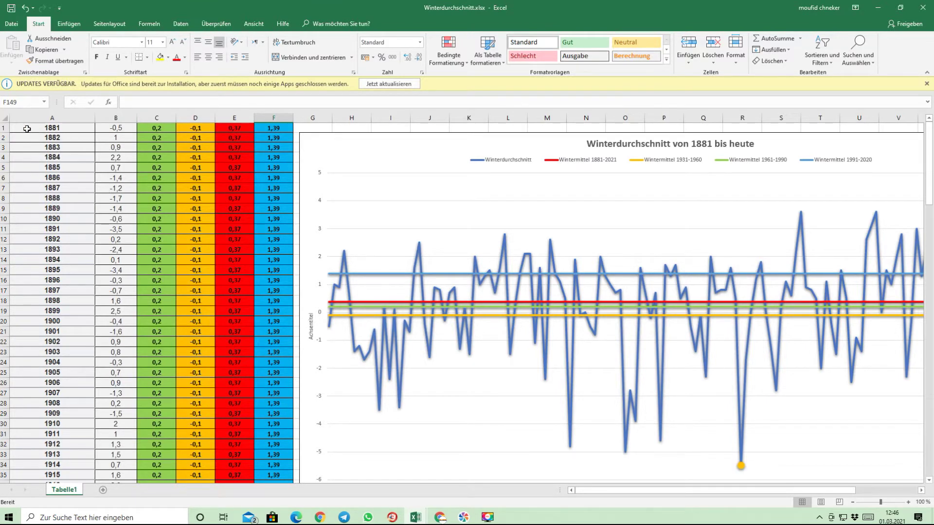
pyautogui.scroll(-20, 94, 214)
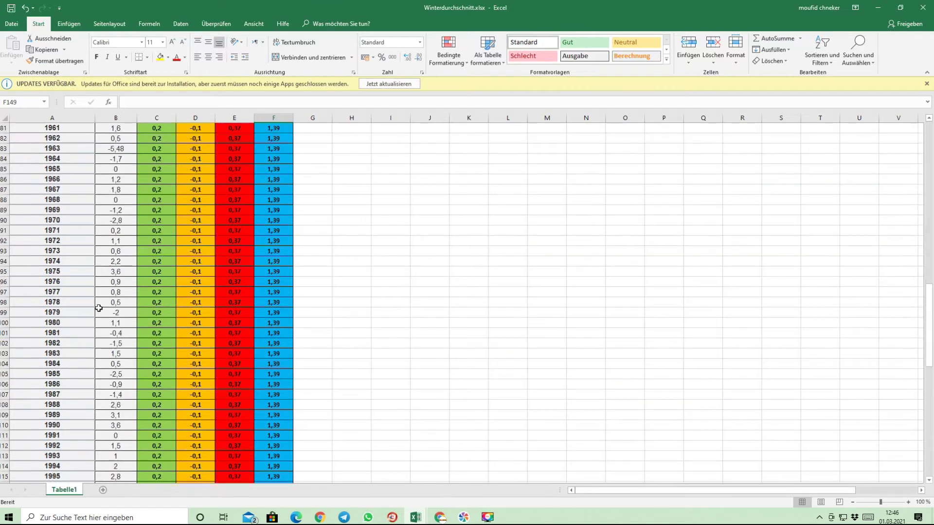
pyautogui.scroll(15, 94, 324)
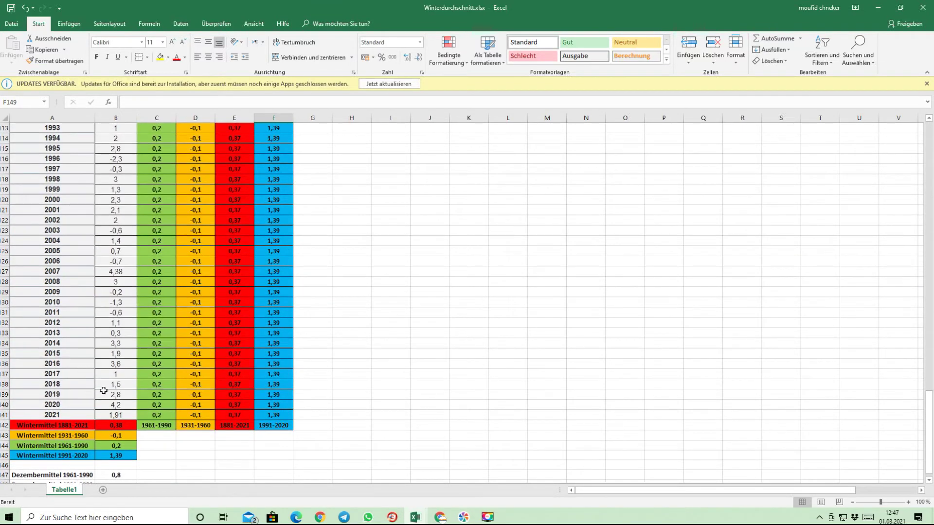
pyautogui.click(118, 415)
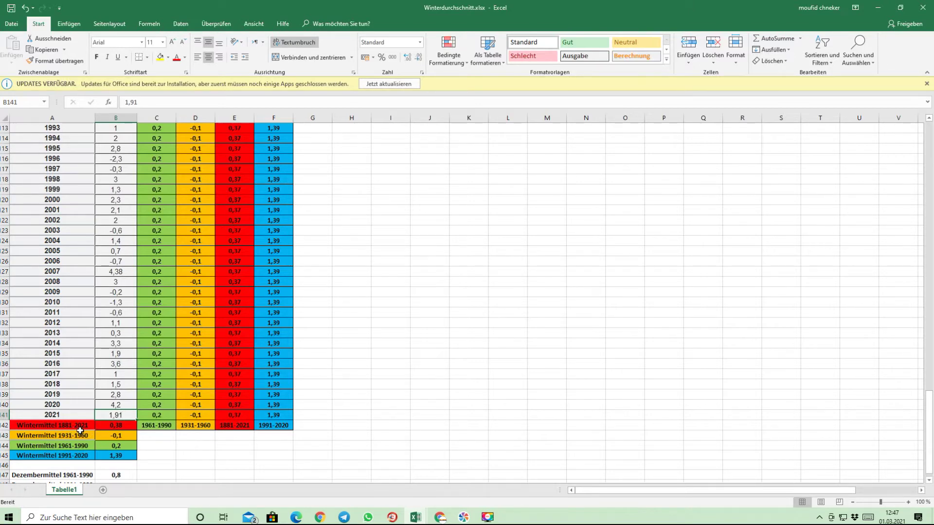
pyautogui.click(126, 427)
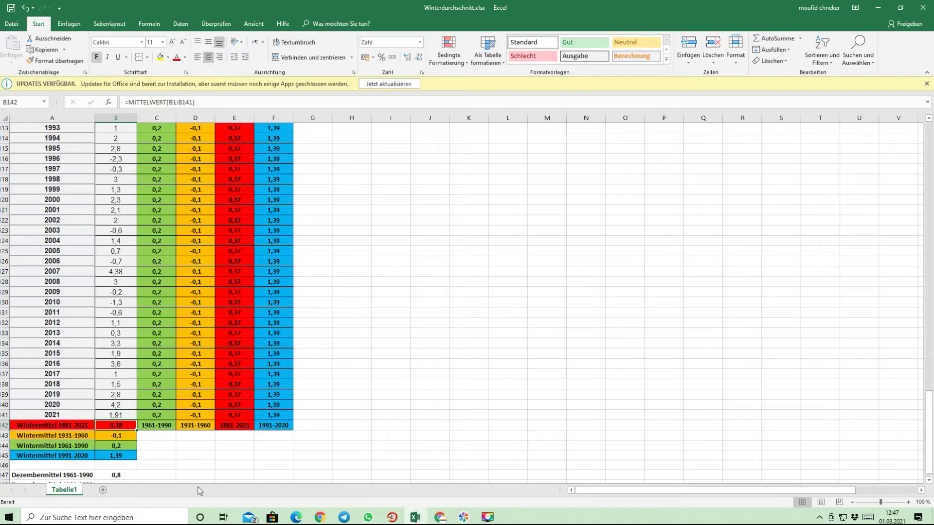
# Step: Examine the reference-period means in columns C to F at the end of the table, around the 2021 row
pyautogui.click(275, 427)
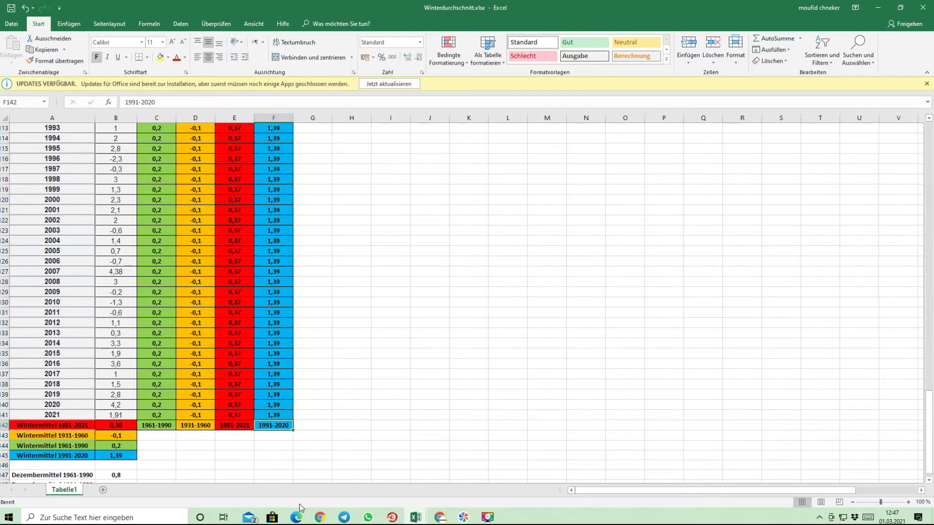
pyautogui.moveTo(277, 417)
pyautogui.mouseDown()
pyautogui.moveTo(278, 306)
pyautogui.moveTo(271, 409)
pyautogui.mouseUp()
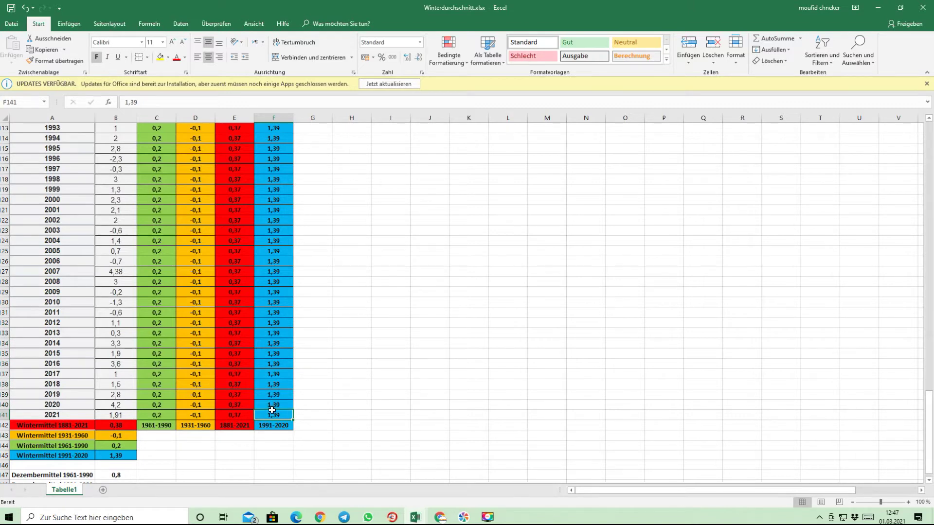
pyautogui.moveTo(156, 416); pyautogui.dragTo(236, 414)
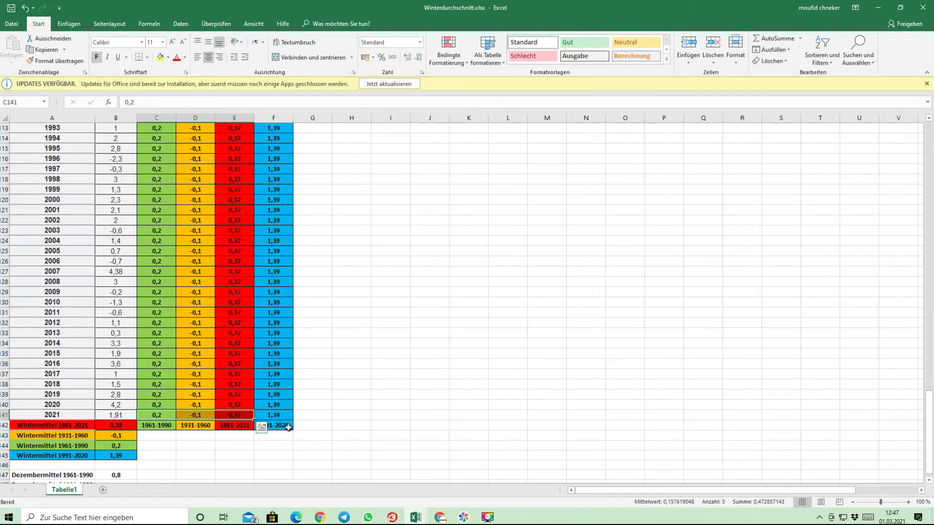
pyautogui.click(328, 415)
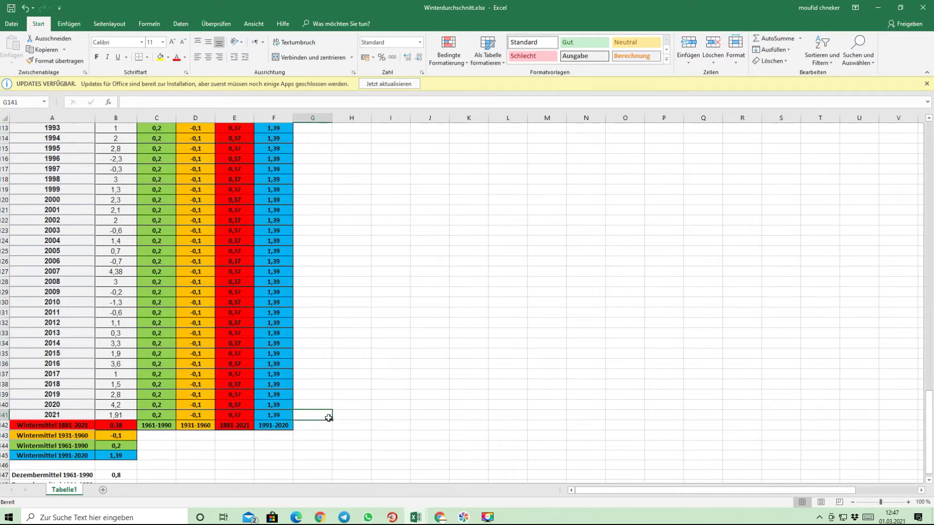
pyautogui.click(273, 414)
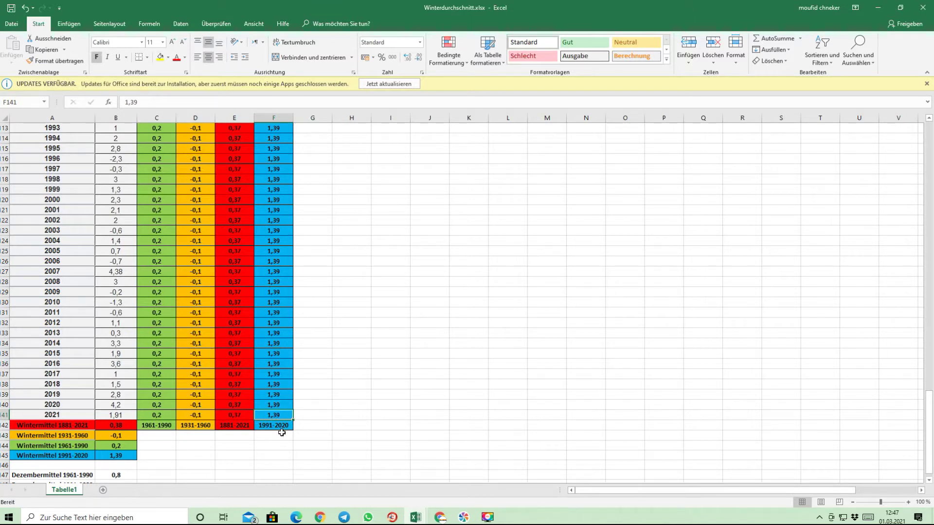
pyautogui.click(235, 414)
pyautogui.click(272, 416)
pyautogui.click(240, 416)
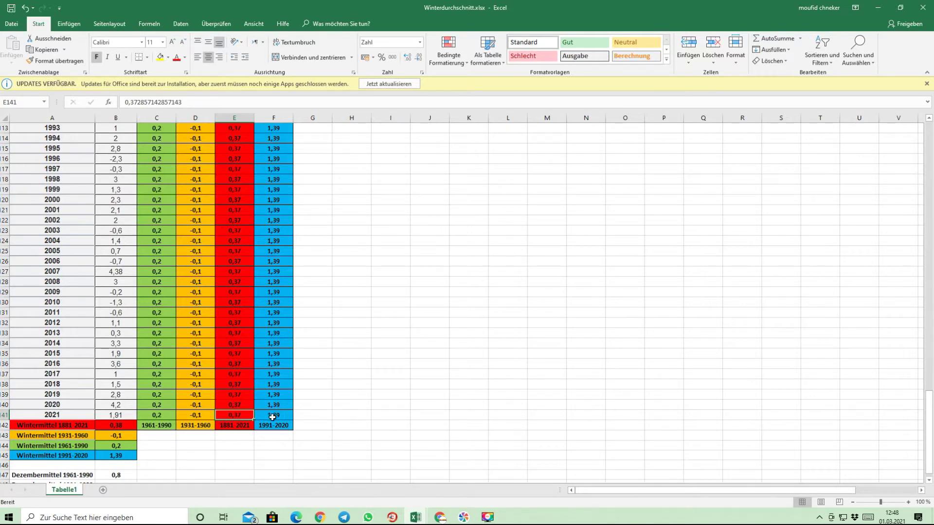
pyautogui.moveTo(272, 414); pyautogui.dragTo(273, 130)
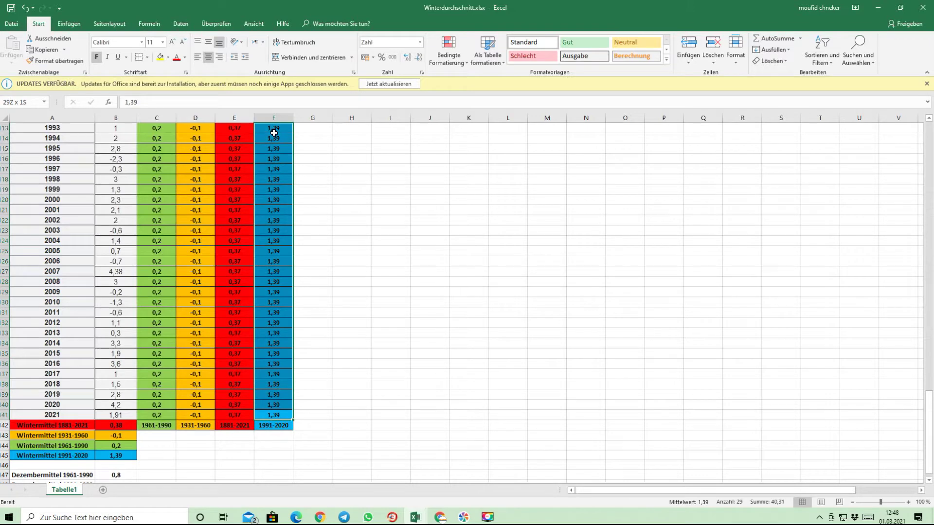
pyautogui.click(231, 414)
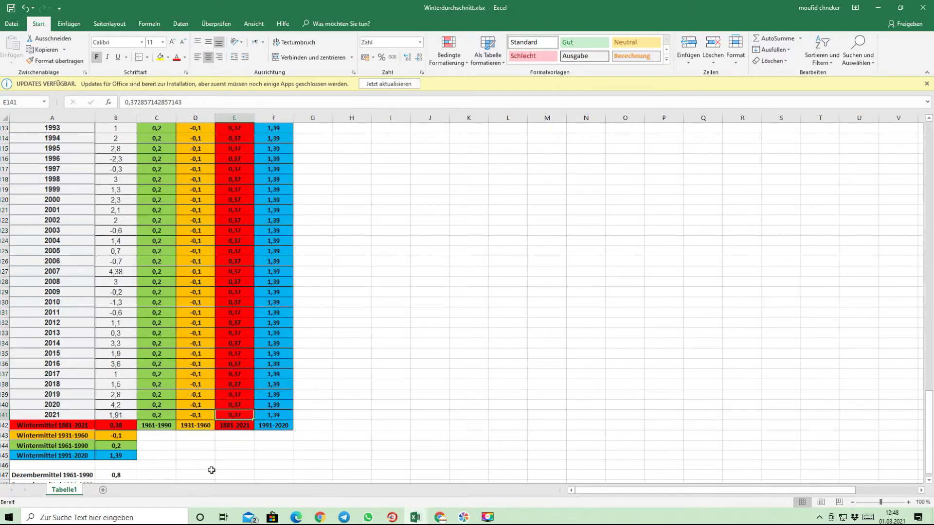
# Step: Show the whole winter average chart and inspect its Wintermittel 1881-2021 and Wintermittel 1991-2020 lines
pyautogui.scroll(14, 212, 470)
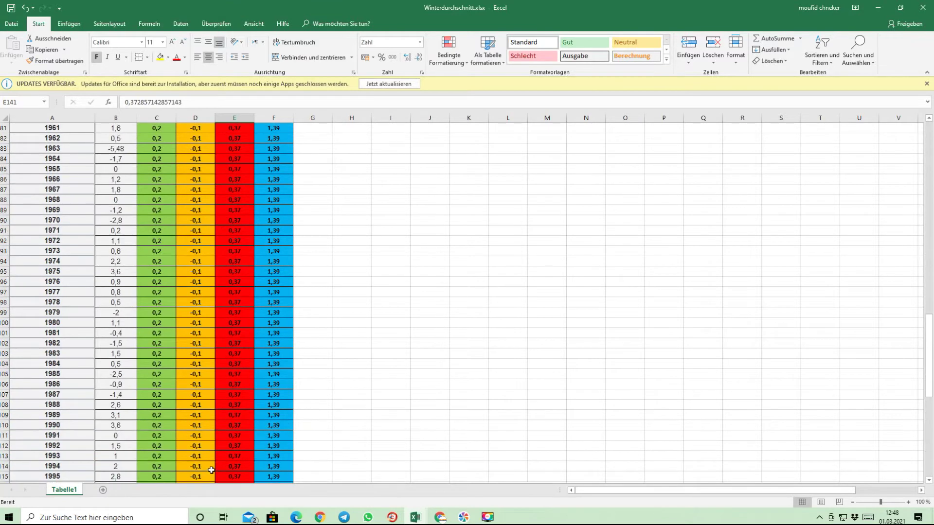
pyautogui.scroll(2, 210, 480)
pyautogui.scroll(20, 210, 482)
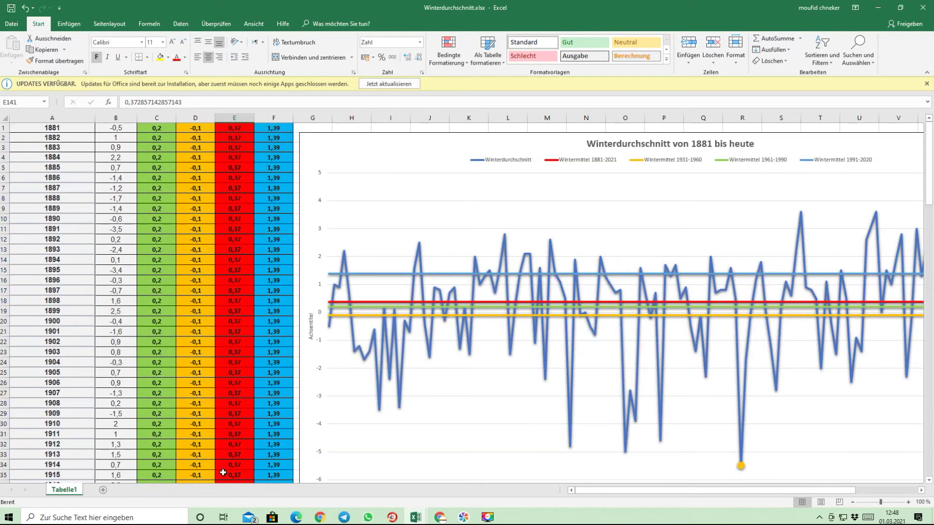
pyautogui.moveTo(610, 490); pyautogui.dragTo(692, 490)
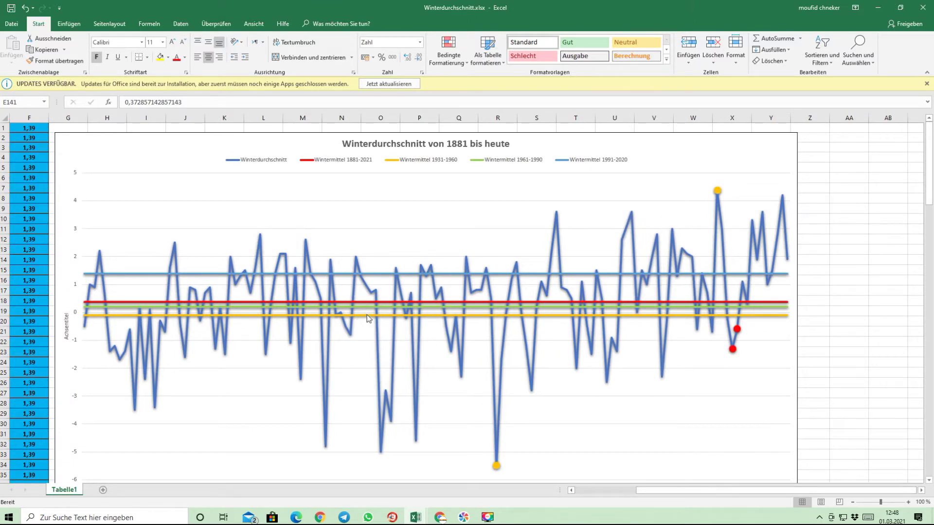
pyautogui.click(384, 303)
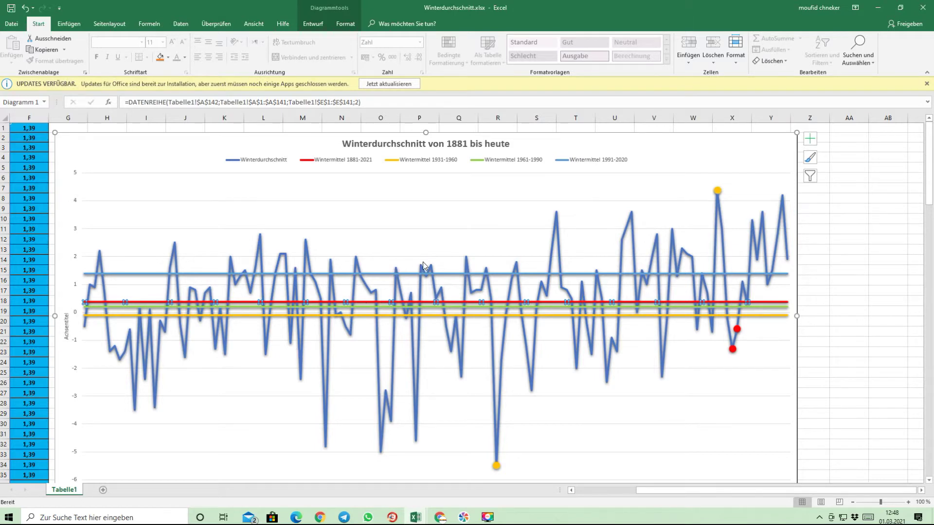
pyautogui.click(428, 275)
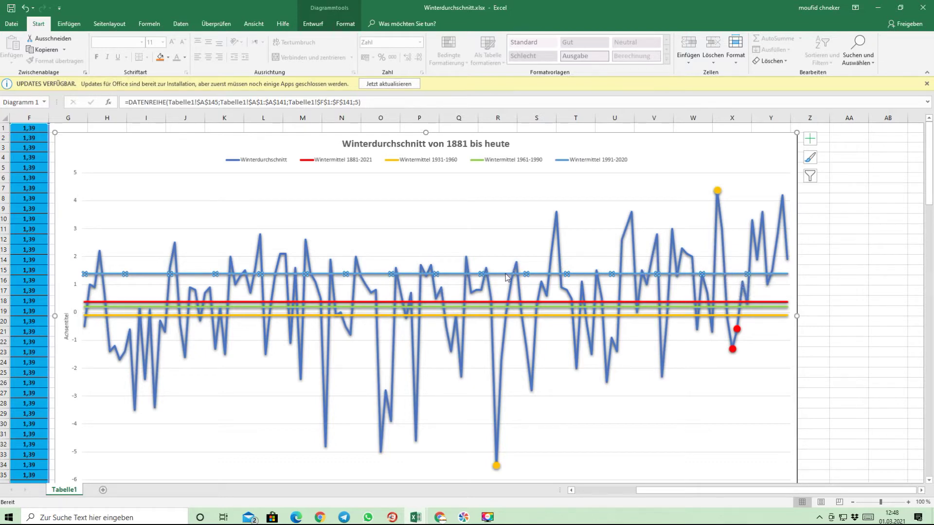
pyautogui.moveTo(505, 278)
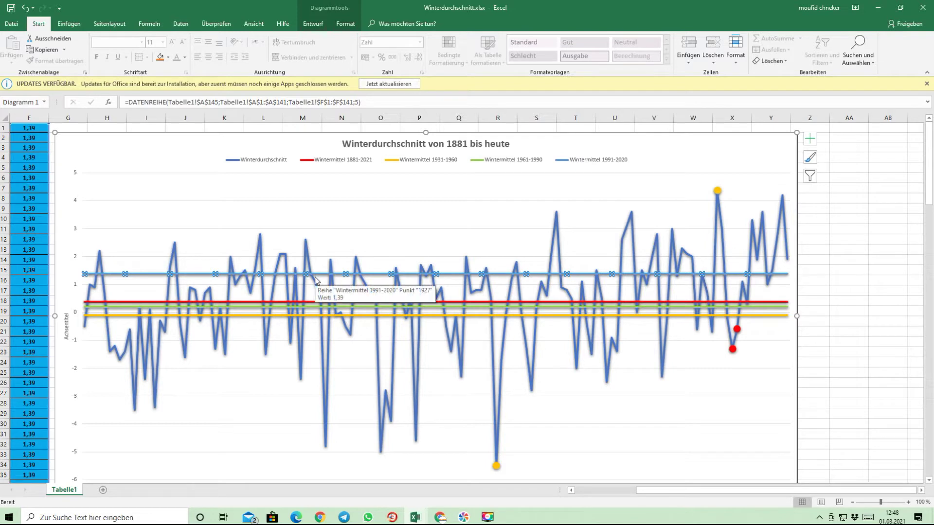
pyautogui.moveTo(328, 281)
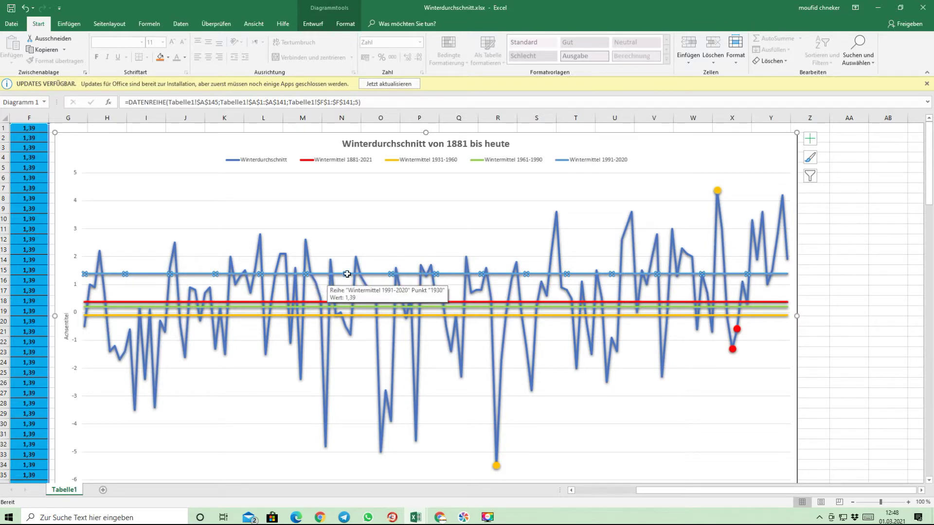
pyautogui.moveTo(407, 281)
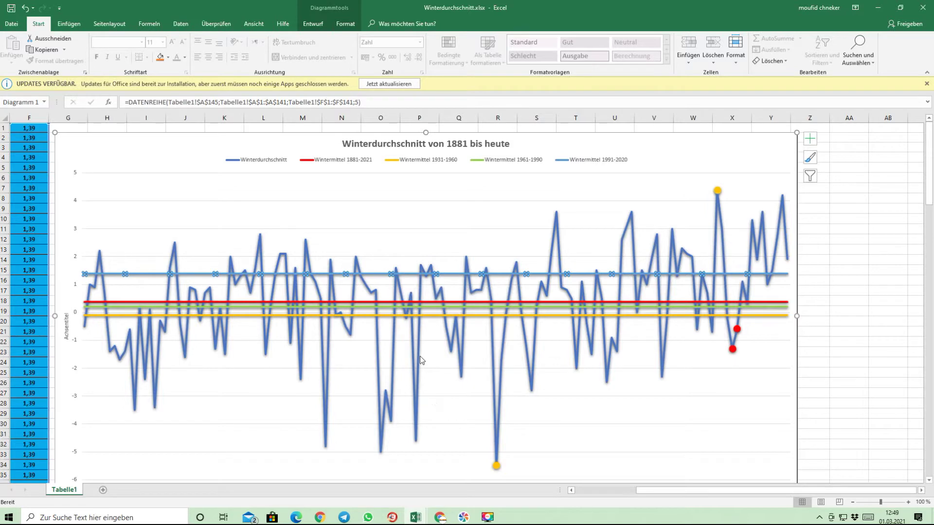
# Step: Check the 1881-2021 and 1961-1990 mean lines and delete the Wintermittel 1931-1960 series from the chart
pyautogui.click(399, 303)
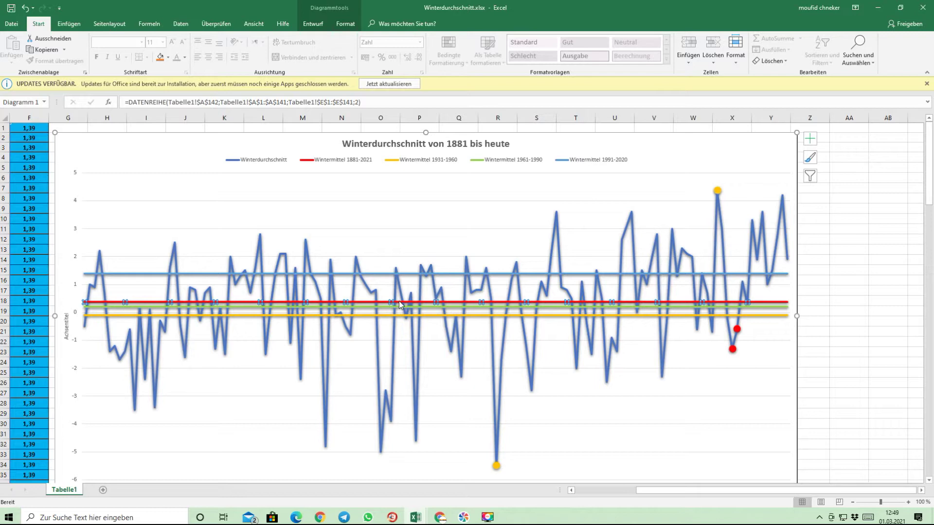
pyautogui.click(400, 309)
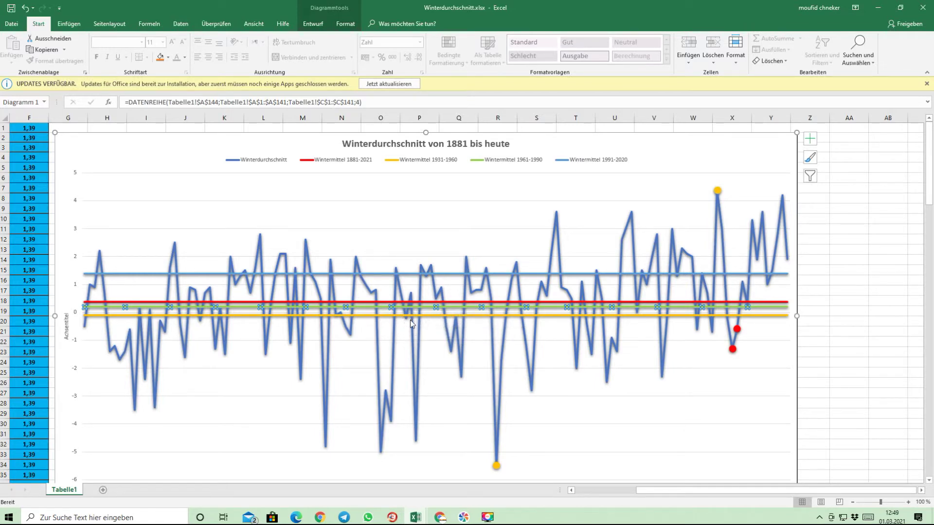
pyautogui.click(414, 316)
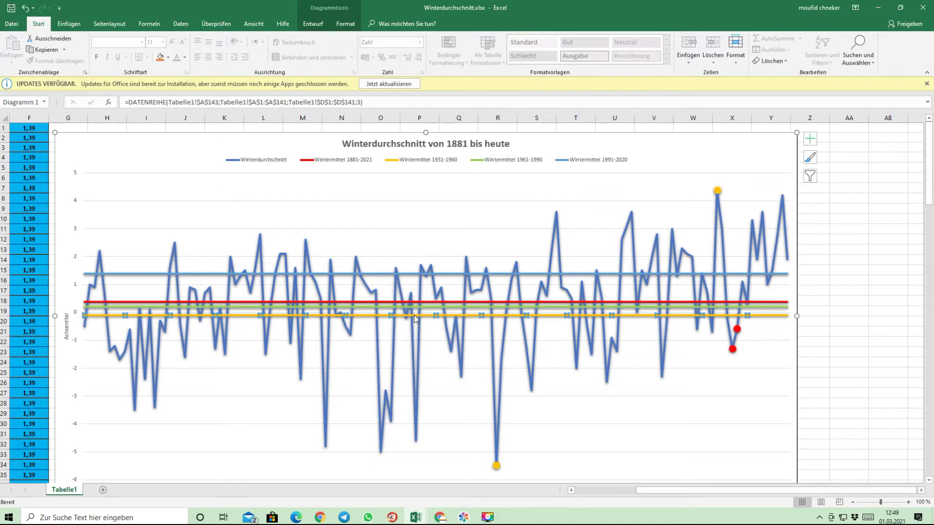
pyautogui.press('Delete')
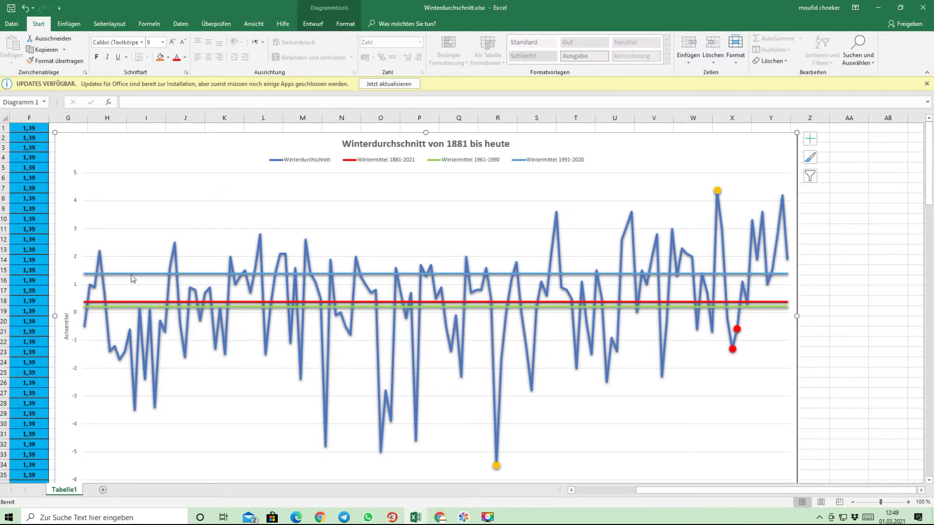
# Step: Compare the 1991-2020 and 1881-2021 mean lines and select the 1975 peak point on the Winterdurchschnitt curve
pyautogui.click(145, 274)
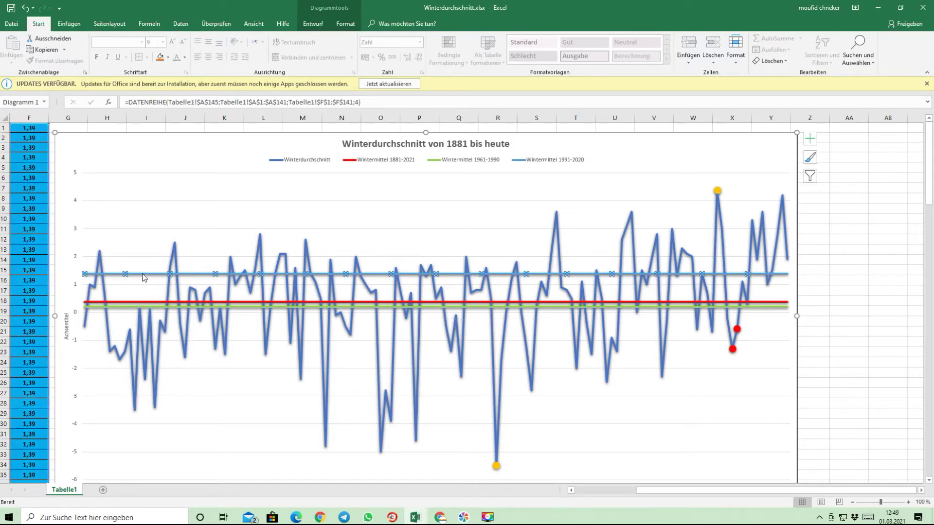
pyautogui.click(144, 302)
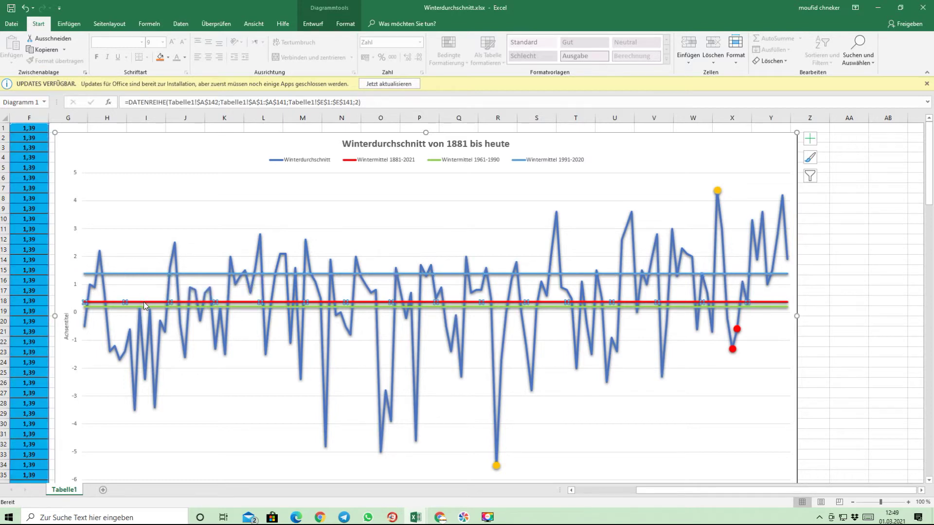
pyautogui.click(144, 275)
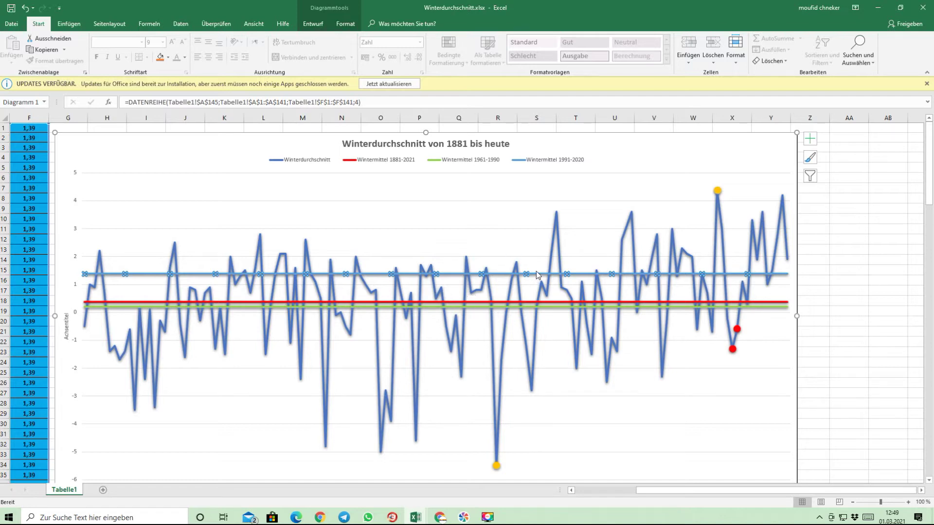
pyautogui.moveTo(538, 273)
pyautogui.click(557, 215)
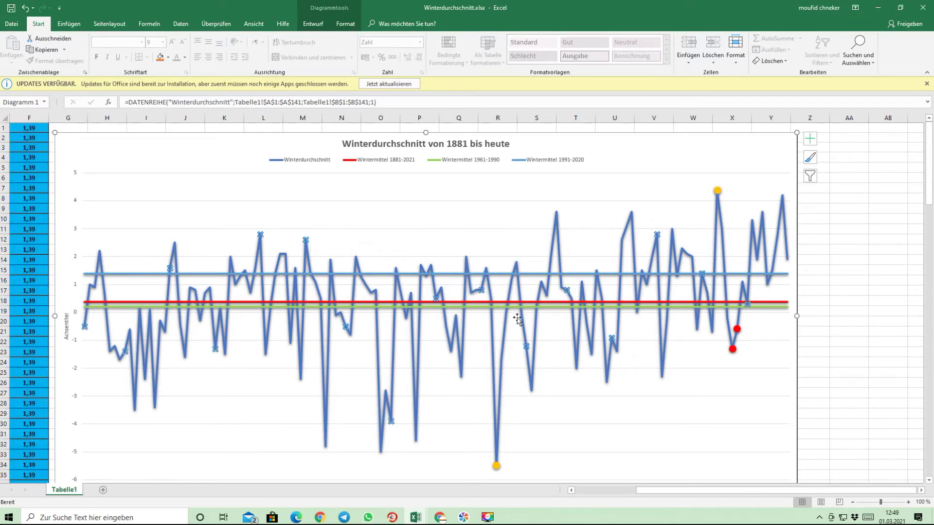
pyautogui.click(557, 214)
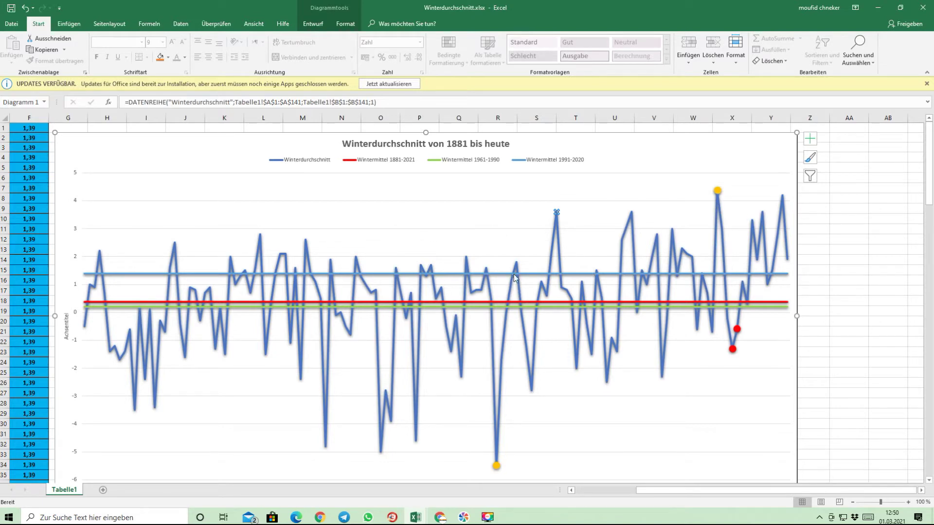
# Step: Delete the Wintermittel 1991-2020 series from the chart and select the Wintermittel 1881-2021 line
pyautogui.click(477, 275)
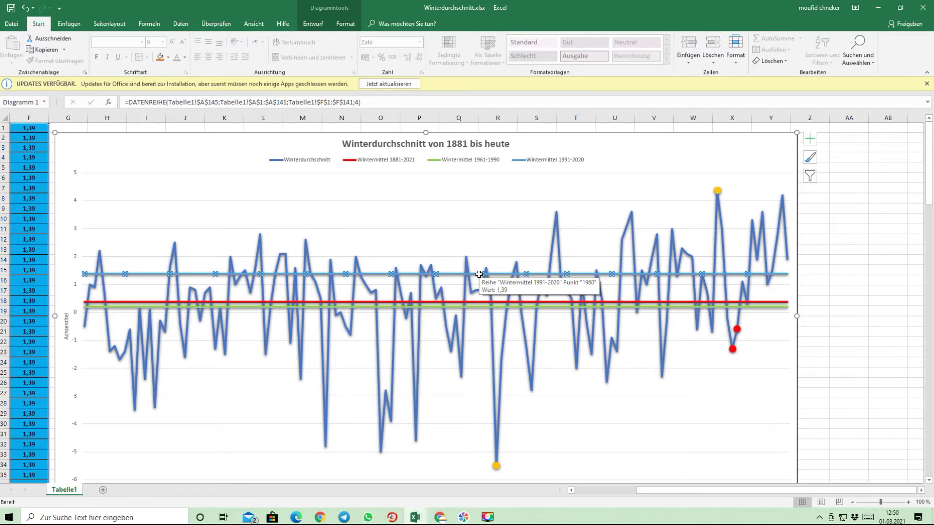
pyautogui.press('Delete')
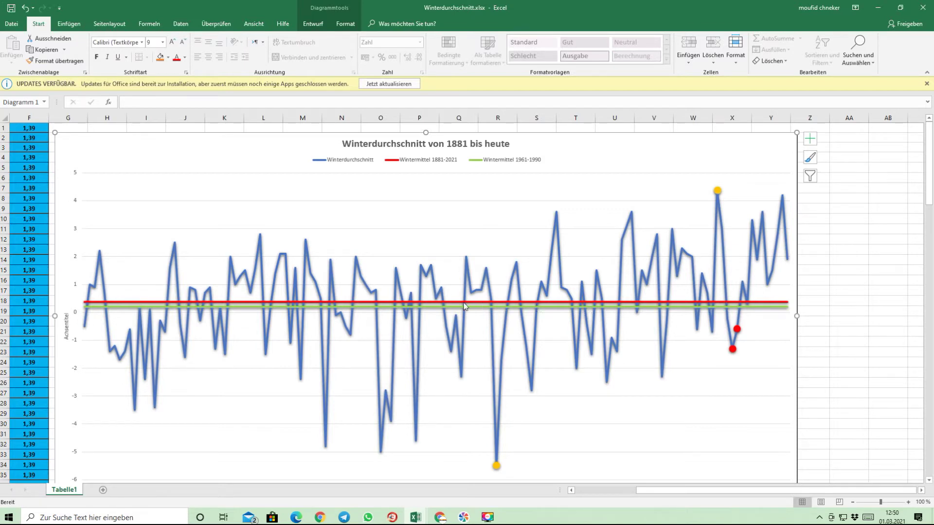
pyautogui.moveTo(537, 335)
pyautogui.moveTo(442, 302)
pyautogui.moveTo(510, 303)
pyautogui.click(492, 301)
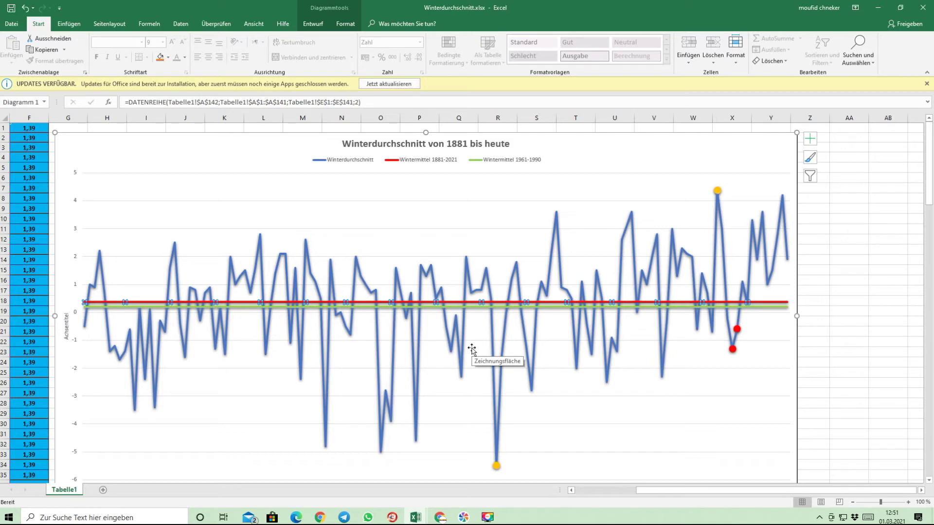
pyautogui.moveTo(466, 348)
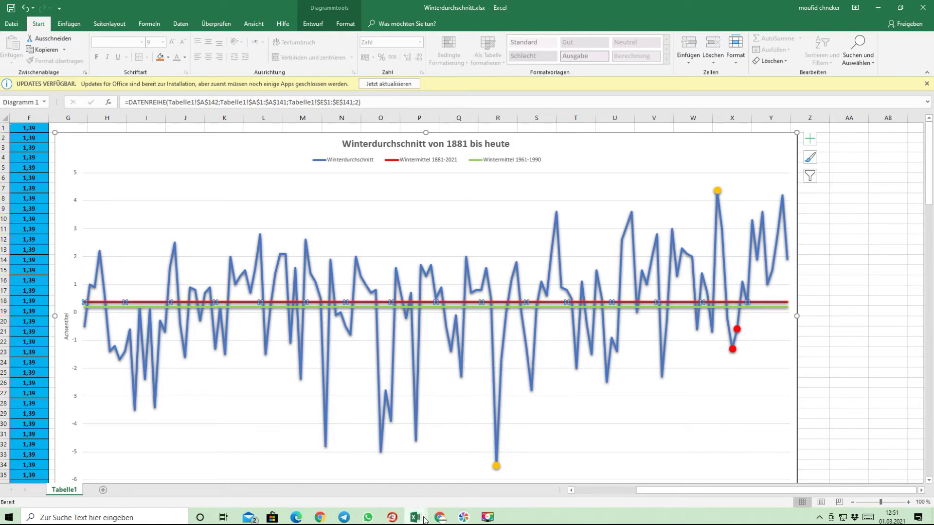
# Step: Switch to the October-Winter-deviation.xlsx workbook and inspect the 2020/2021 winter formula and the October 2020 deviation in the table
pyautogui.moveTo(419, 520)
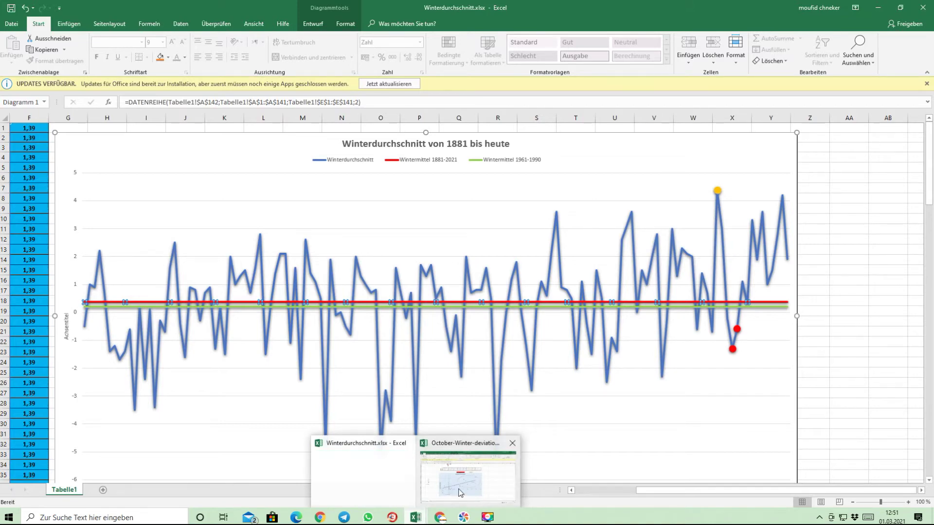
pyautogui.click(463, 491)
pyautogui.scroll(5, 146, 321)
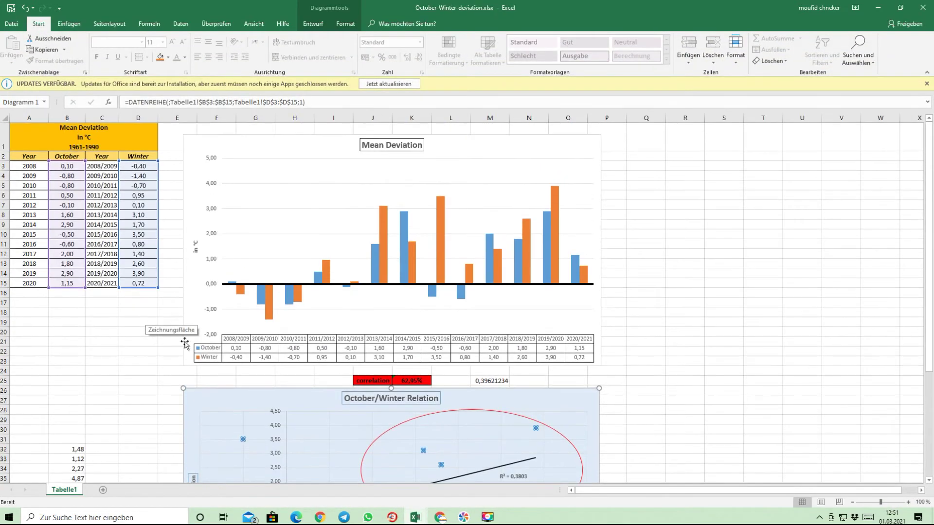
pyautogui.click(146, 294)
pyautogui.click(134, 283)
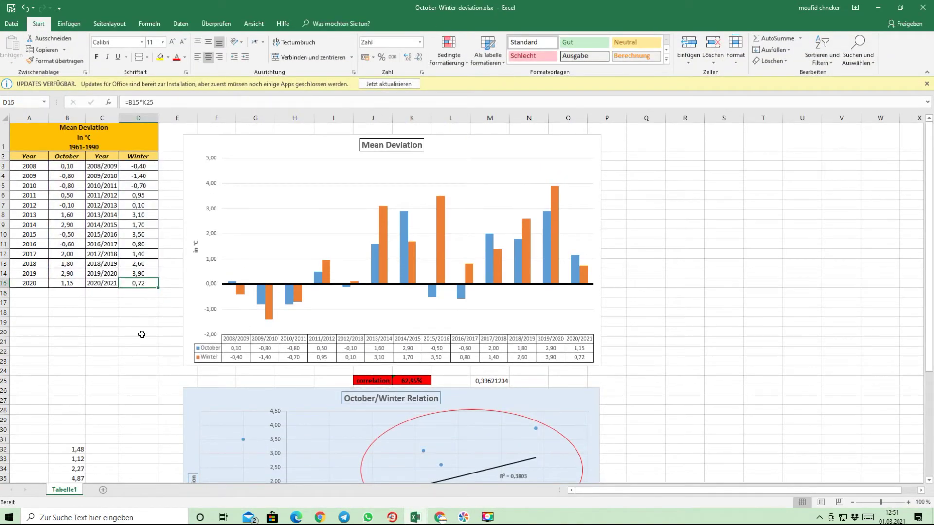
pyautogui.click(65, 285)
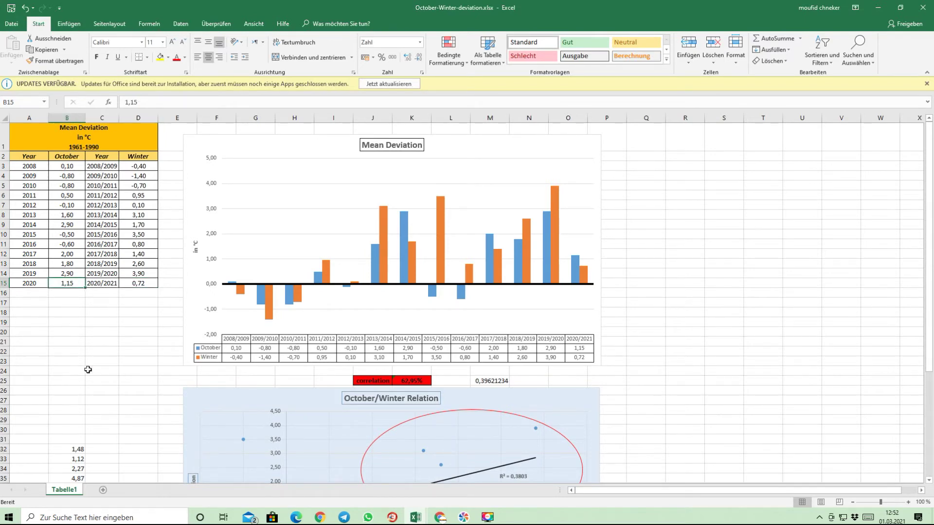
# Step: Inspect the three monthly values in B32:B34, their sum in B35 and their average in B37
pyautogui.scroll(-5, 121, 365)
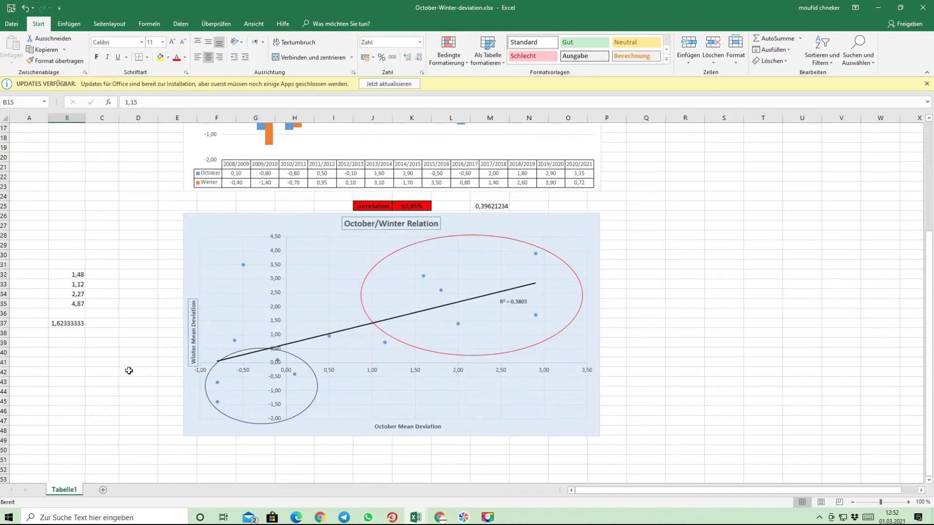
pyautogui.click(76, 274)
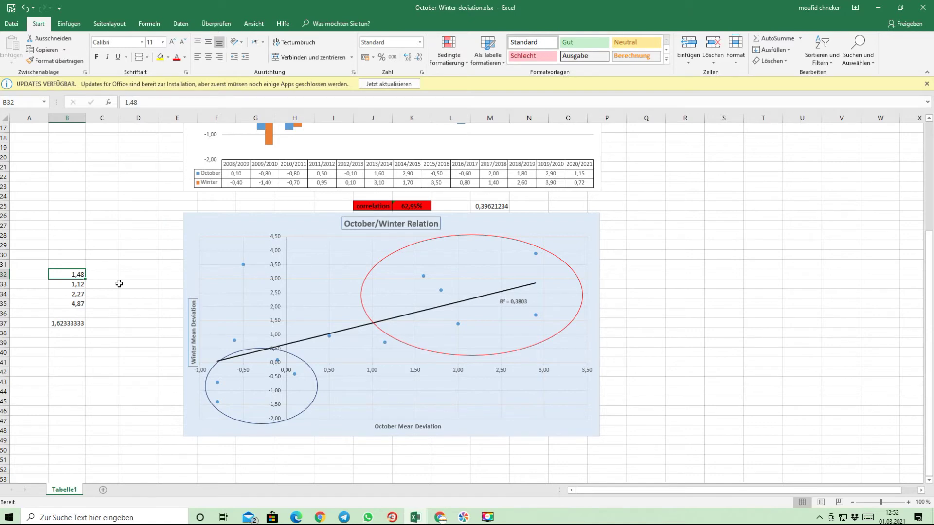
pyautogui.click(81, 286)
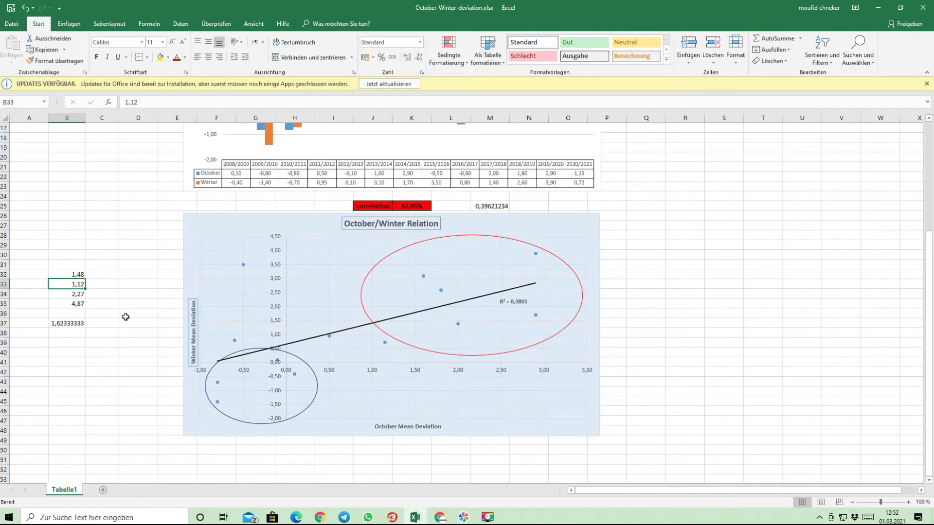
pyautogui.click(74, 294)
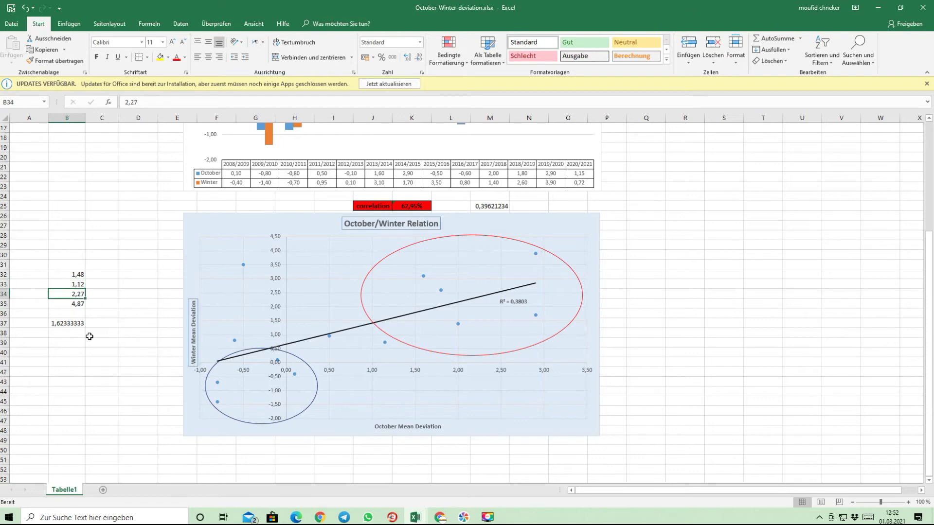
pyautogui.click(76, 306)
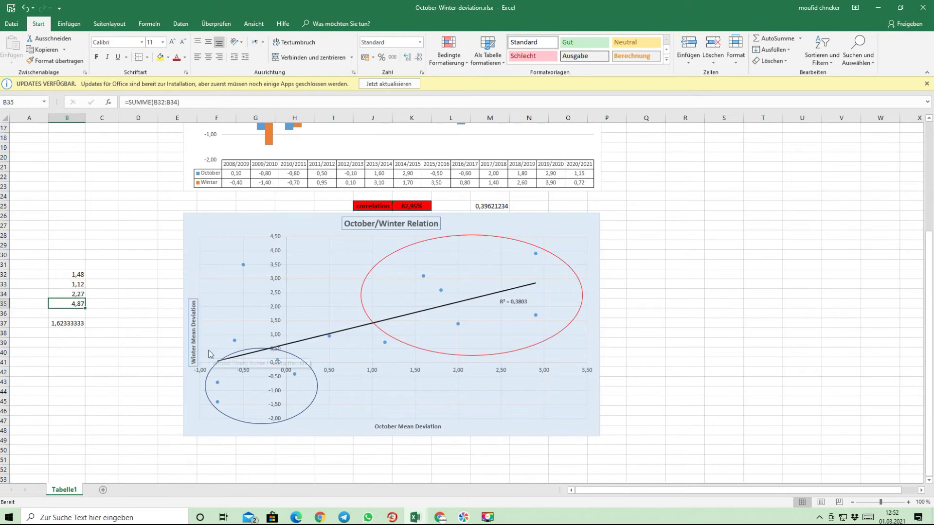
pyautogui.click(67, 325)
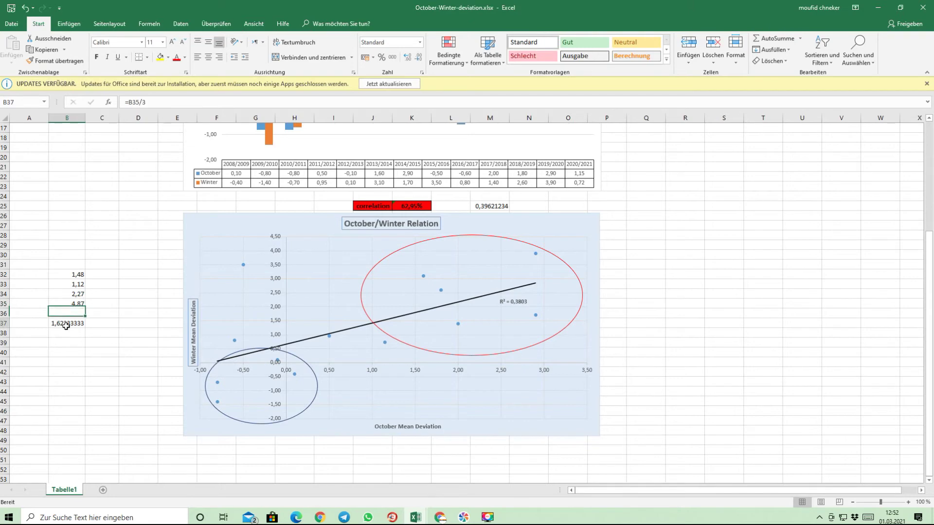
# Step: Replace the 2020/2021 winter deviation in cell D15 with 1,62
pyautogui.scroll(6, 162, 400)
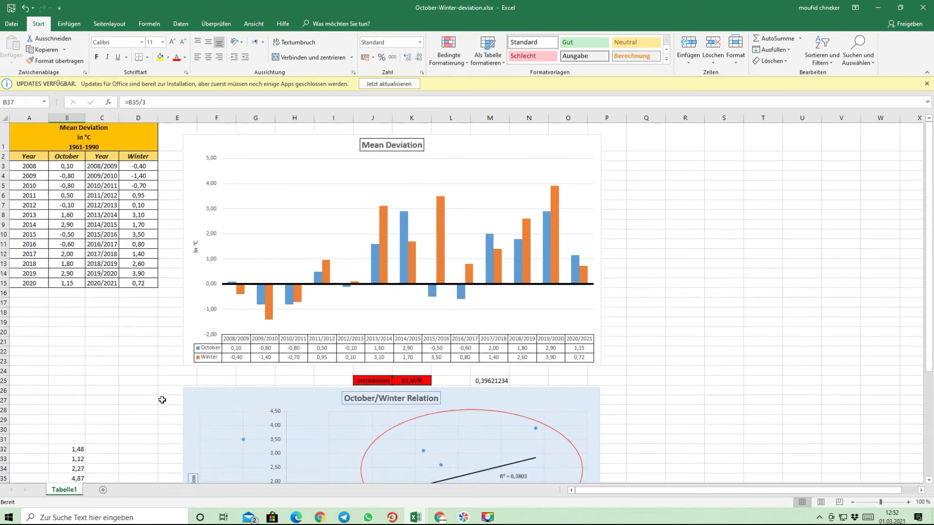
pyautogui.click(139, 285)
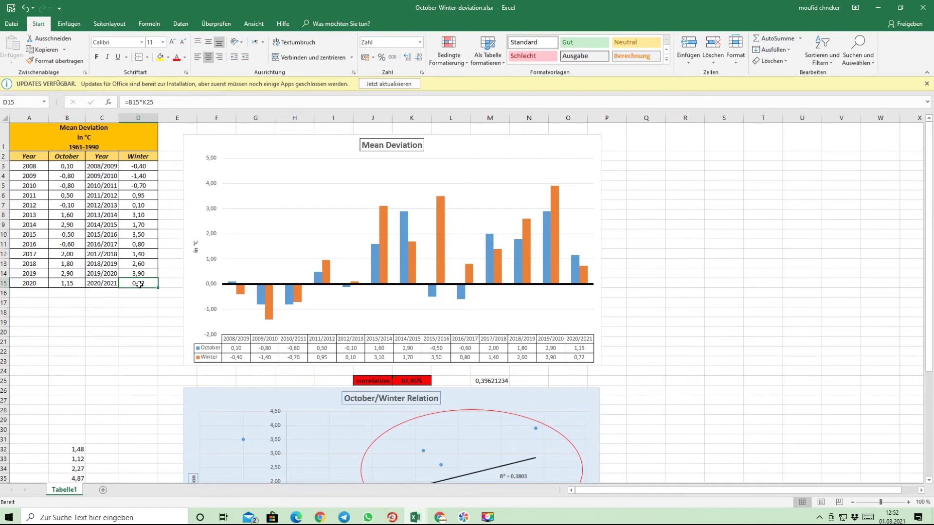
pyautogui.write('1,62')
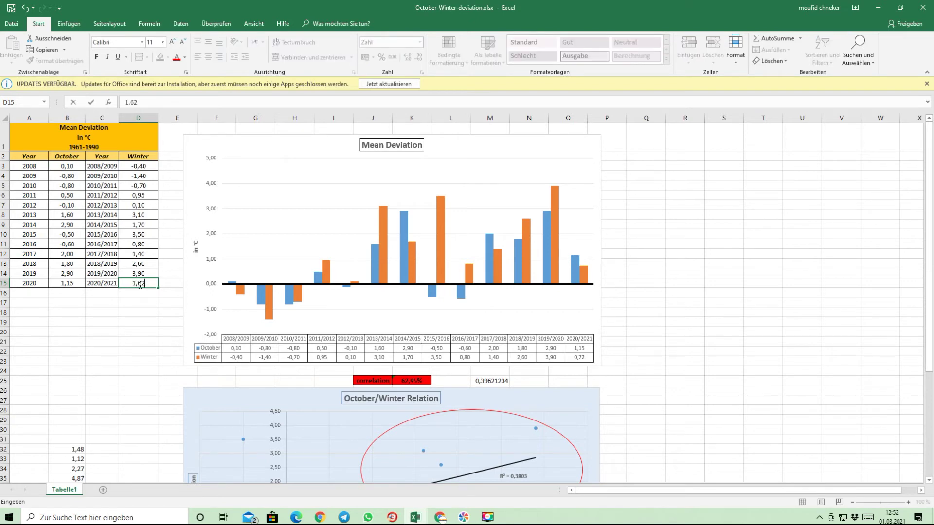
pyautogui.press('Return')
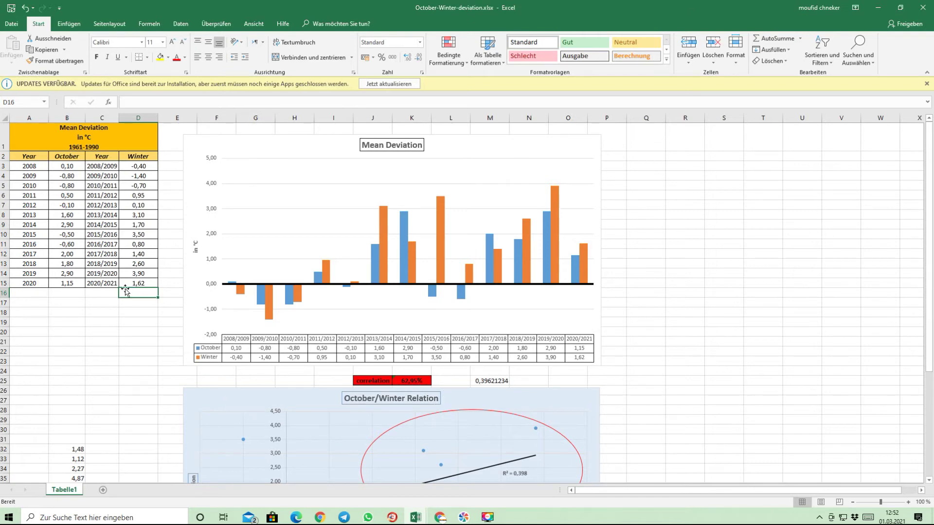
# Step: Compare the winter 2020/2021 and October 2020 deviations in the table and select the October series in the Mean Deviation chart
pyautogui.click(142, 283)
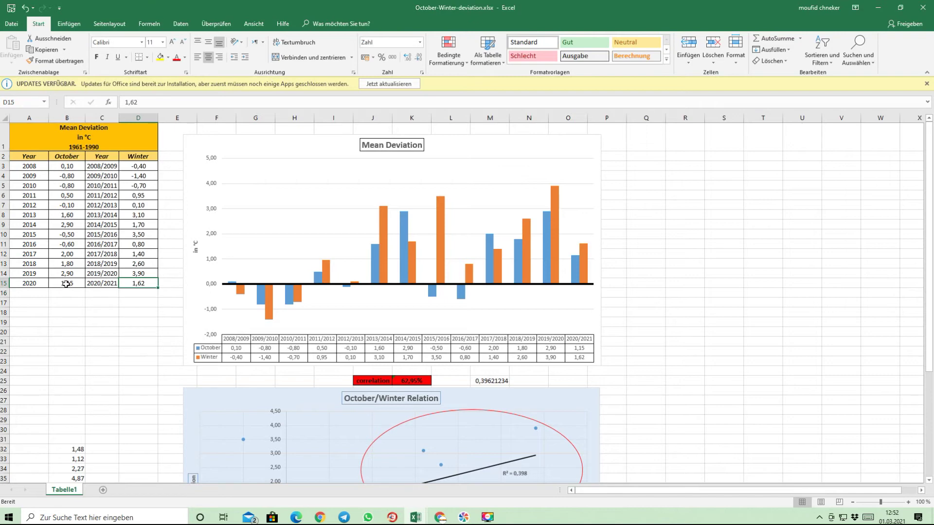
pyautogui.click(67, 284)
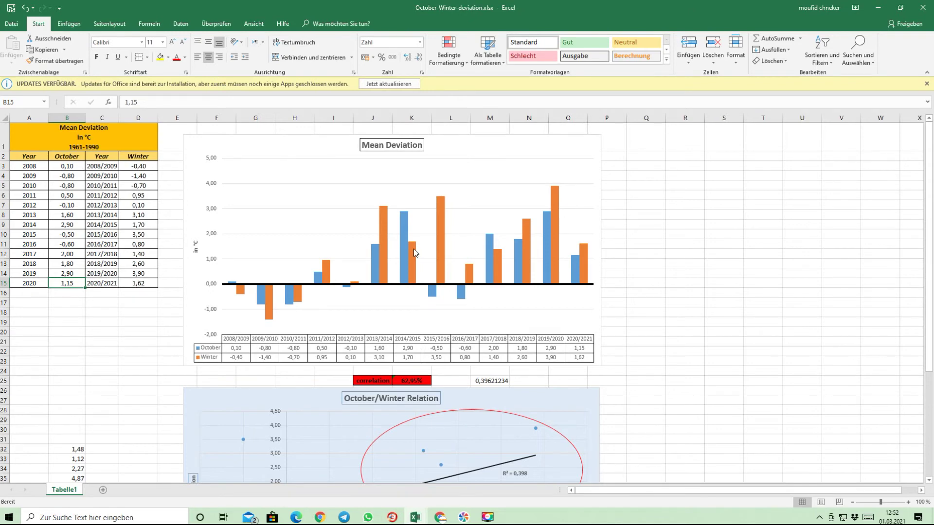
pyautogui.click(574, 269)
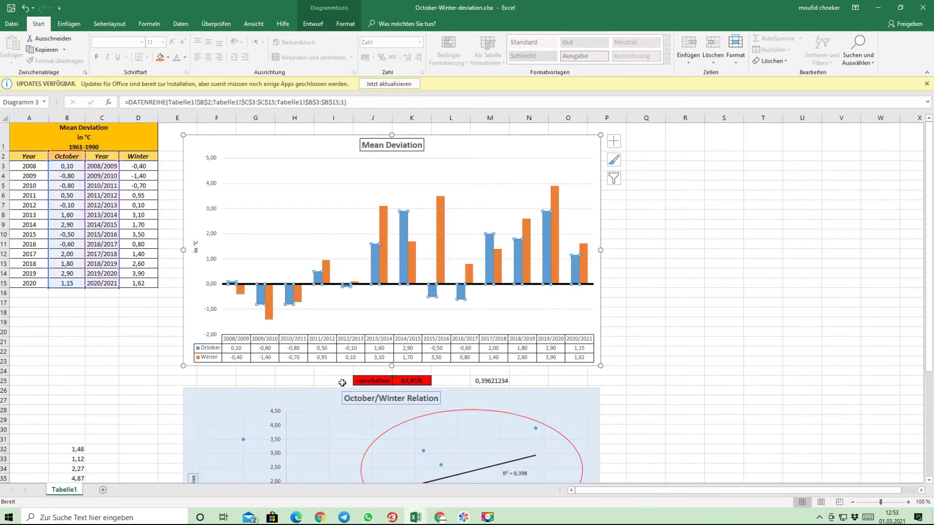
# Step: Extend the correlation formula in K25 to row 15 as =PEARSON(B3:B15;D3:D15) and reselect the cell
pyautogui.click(420, 383)
pyautogui.rightClick(421, 384)
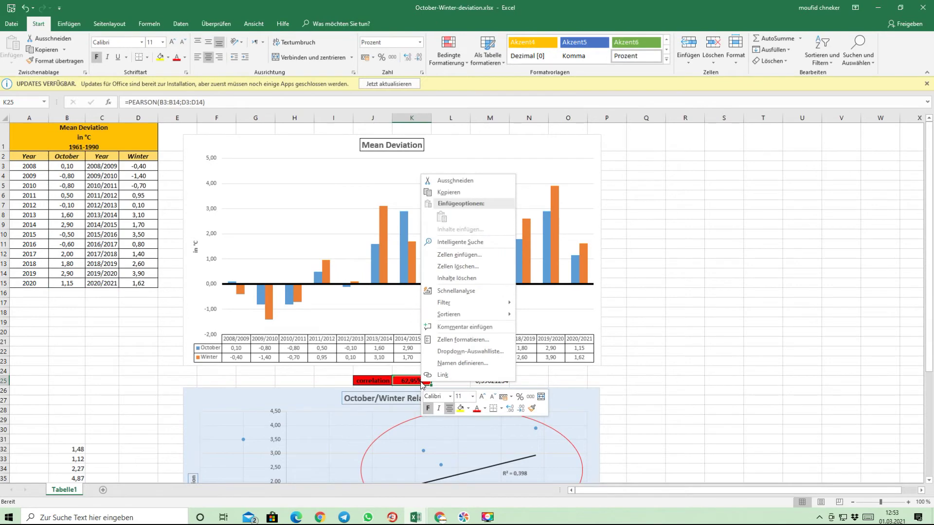
pyautogui.click(417, 382)
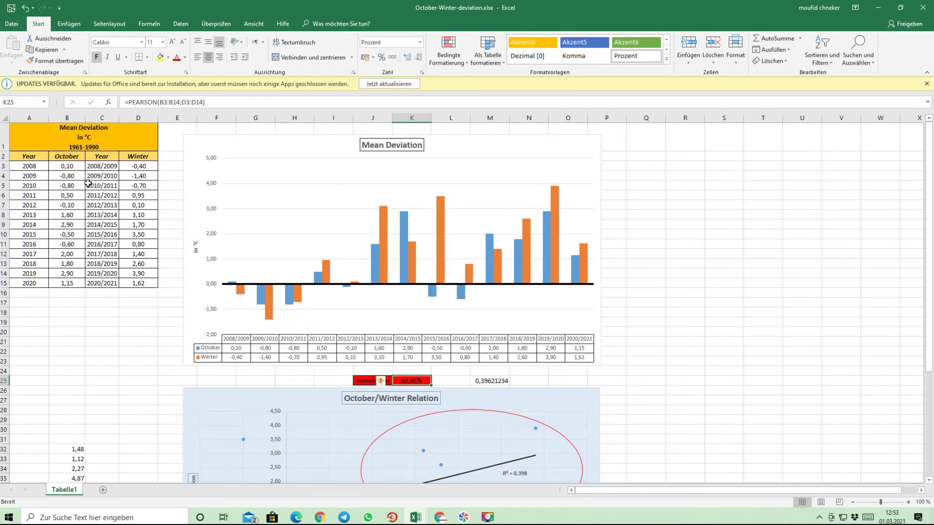
pyautogui.click(180, 103)
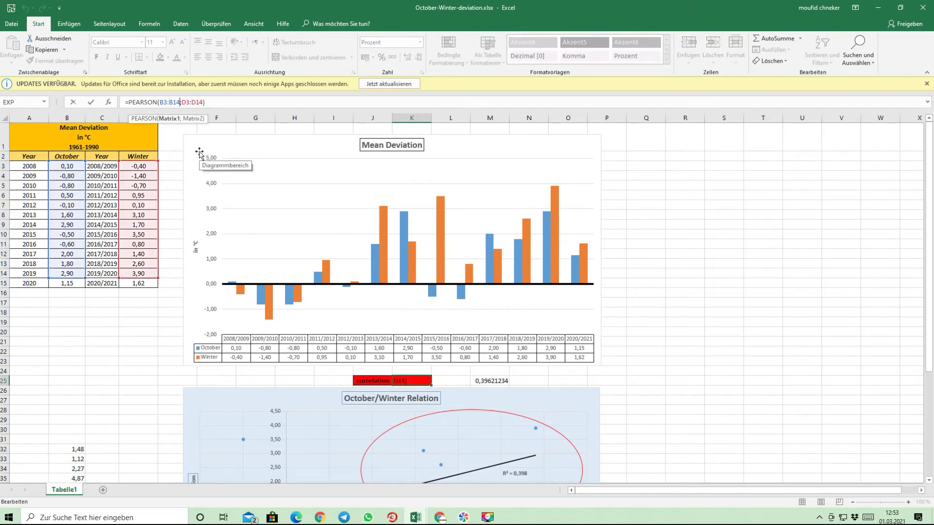
pyautogui.press('BackSpace')
pyautogui.write('5')
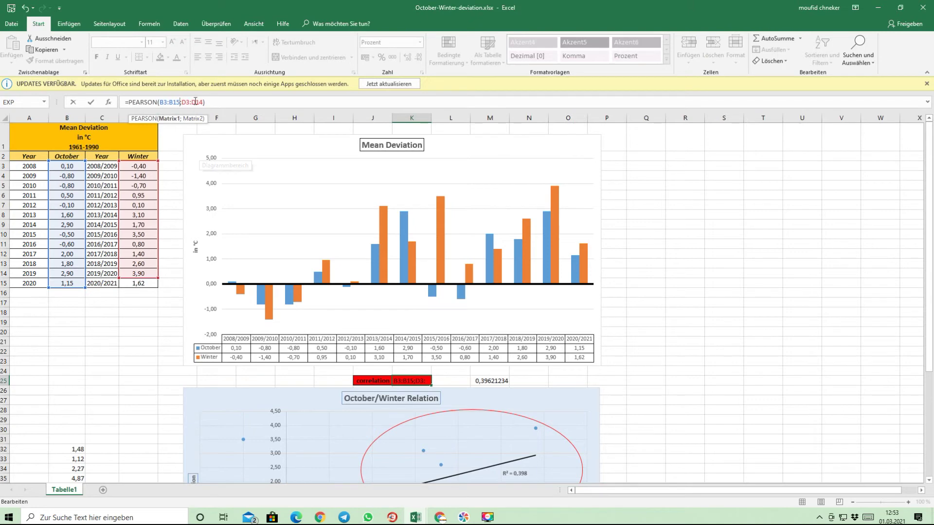
pyautogui.click(202, 103)
pyautogui.press('BackSpace')
pyautogui.write('5')
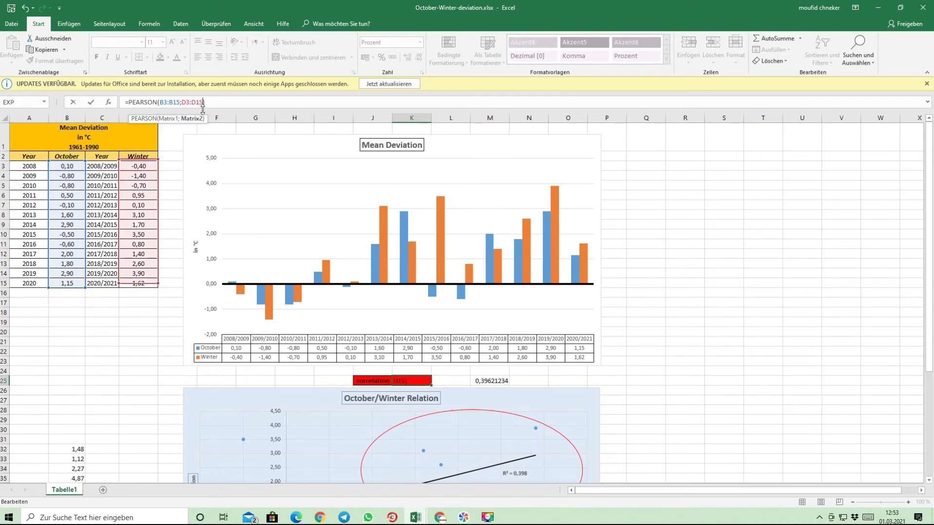
pyautogui.press('Return')
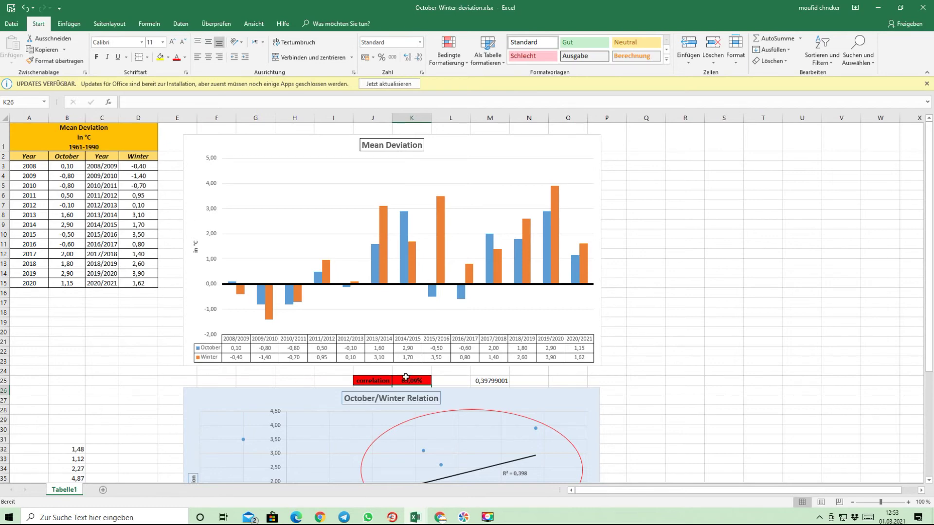
pyautogui.click(408, 380)
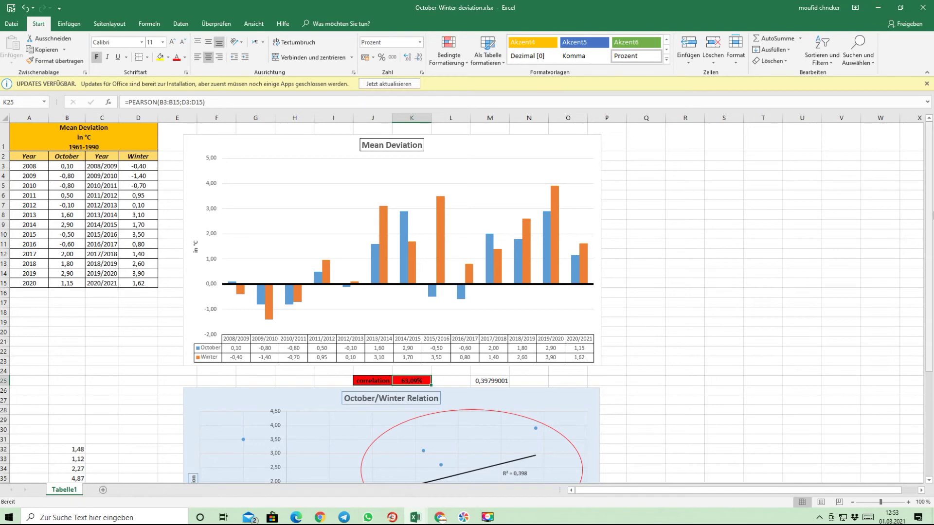
# Step: Examine the trendline and data points of the October/Winter Relation scatter chart
pyautogui.moveTo(930, 249)
pyautogui.mouseDown()
pyautogui.moveTo(930, 346)
pyautogui.moveTo(930, 258)
pyautogui.mouseUp()
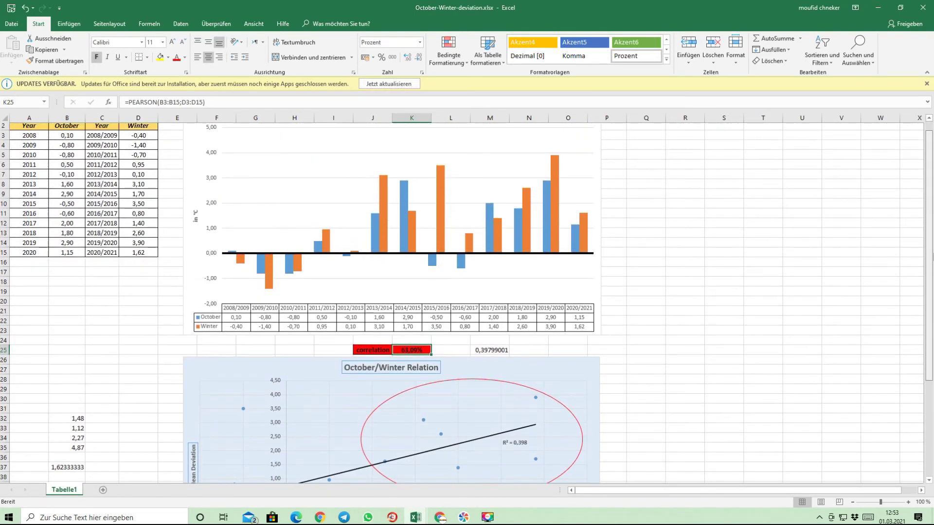
pyautogui.click(386, 467)
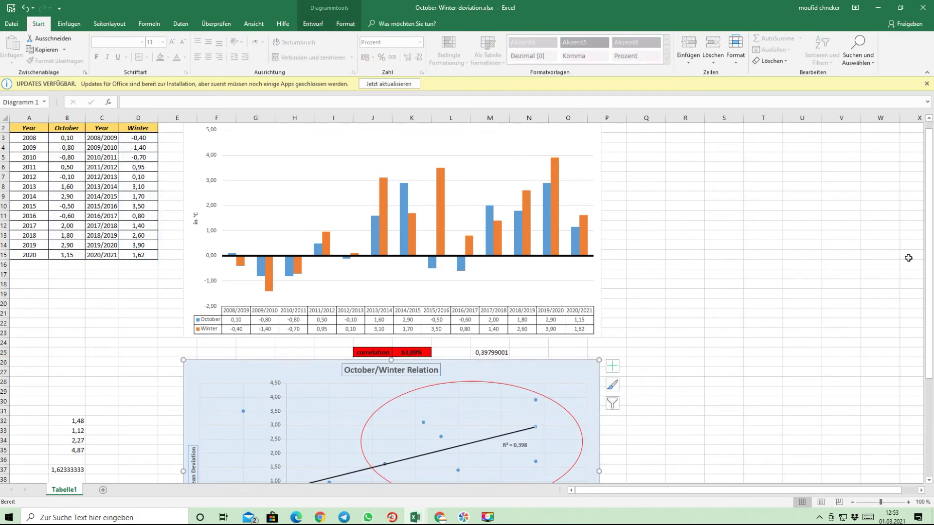
pyautogui.scroll(-4, 449, 408)
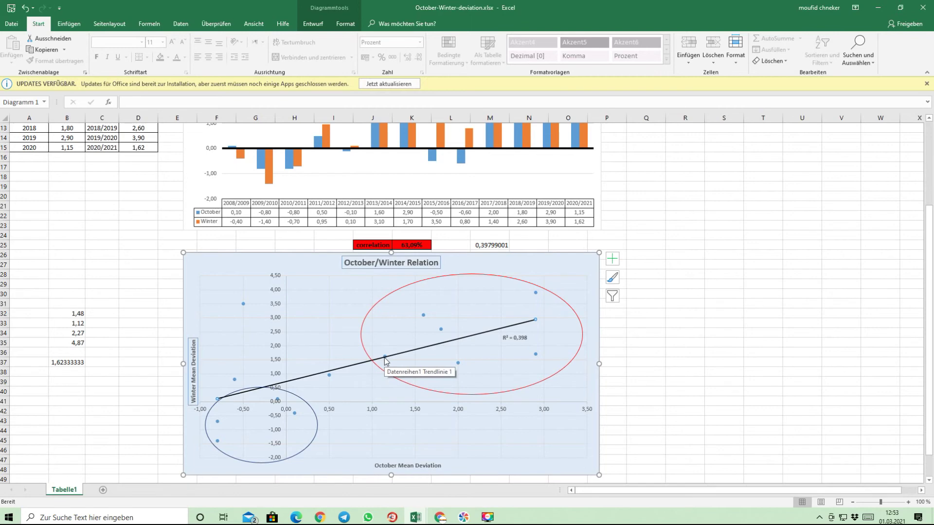
pyautogui.click(328, 375)
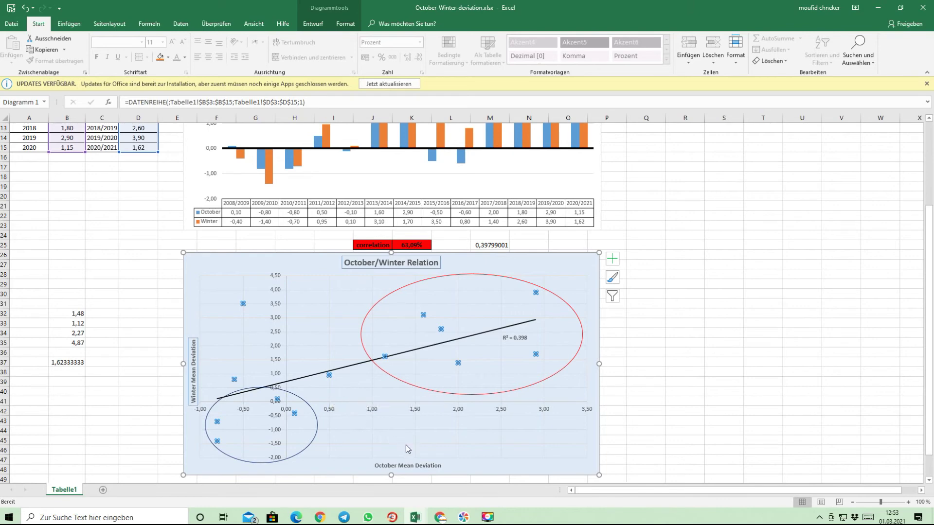
pyautogui.click(378, 401)
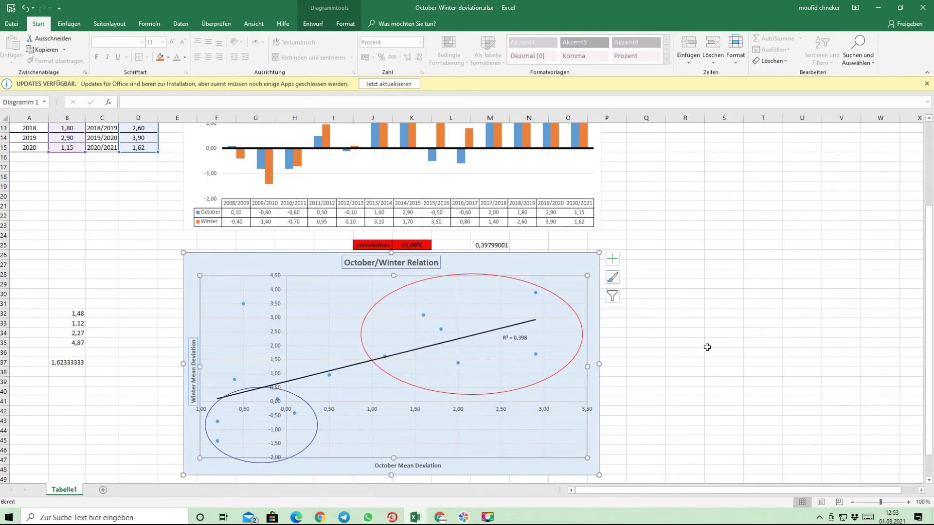
pyautogui.scroll(4, 707, 345)
pyautogui.scroll(-5, 708, 347)
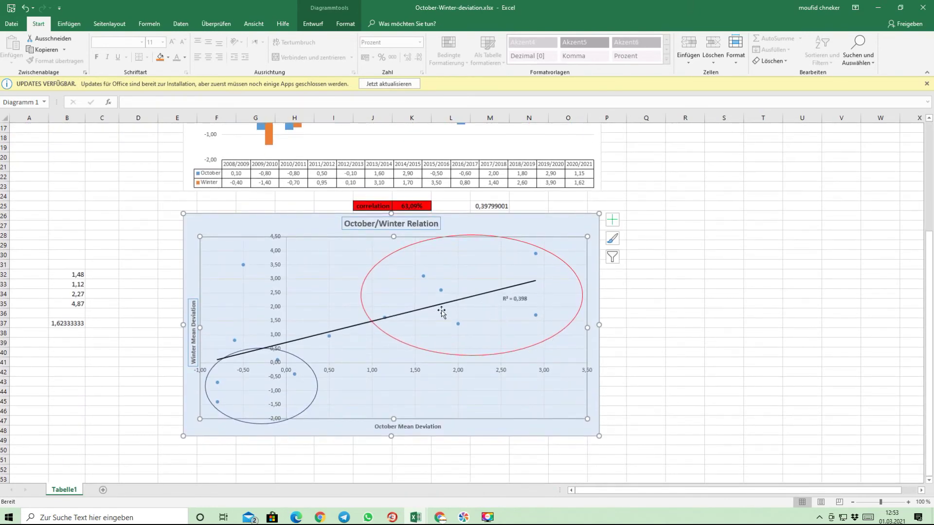
# Step: Check the October/Winter Relation chart's data series, reviewing X values $B$3:$B$15 and Y values $D$3:$D$15, and accept them
pyautogui.rightClick(495, 339)
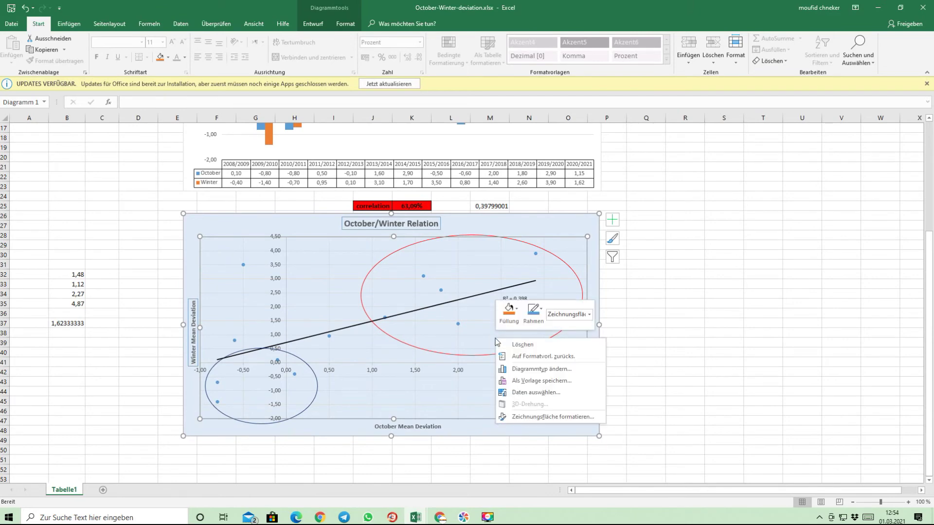
pyautogui.click(539, 392)
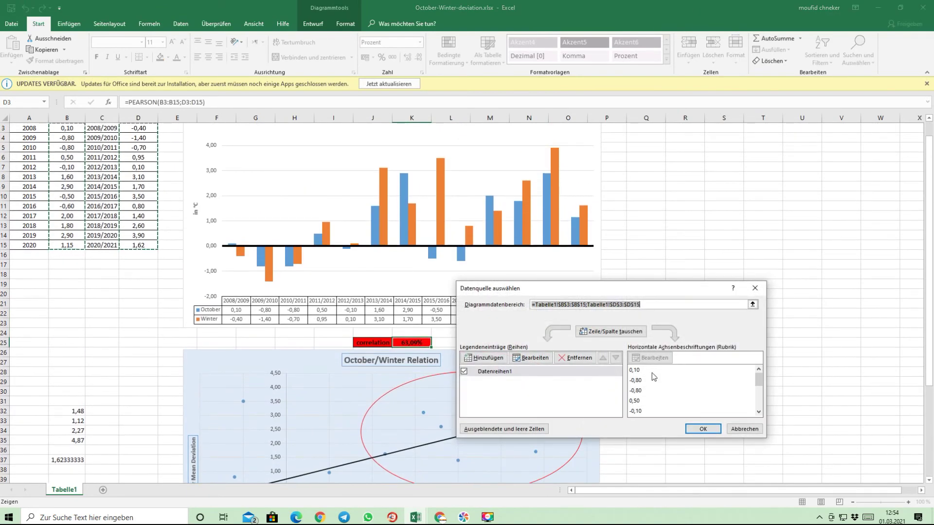
pyautogui.click(531, 357)
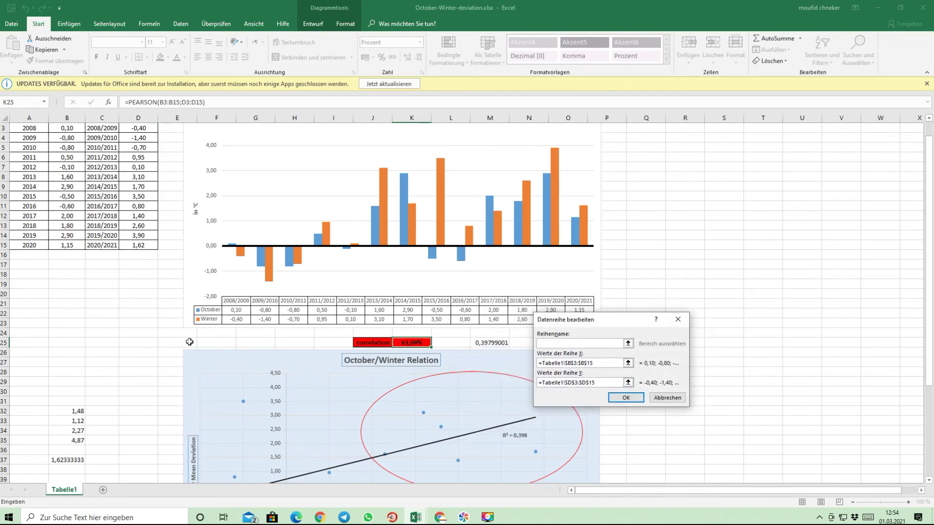
pyautogui.scroll(-4, 139, 336)
pyautogui.scroll(-2, 140, 336)
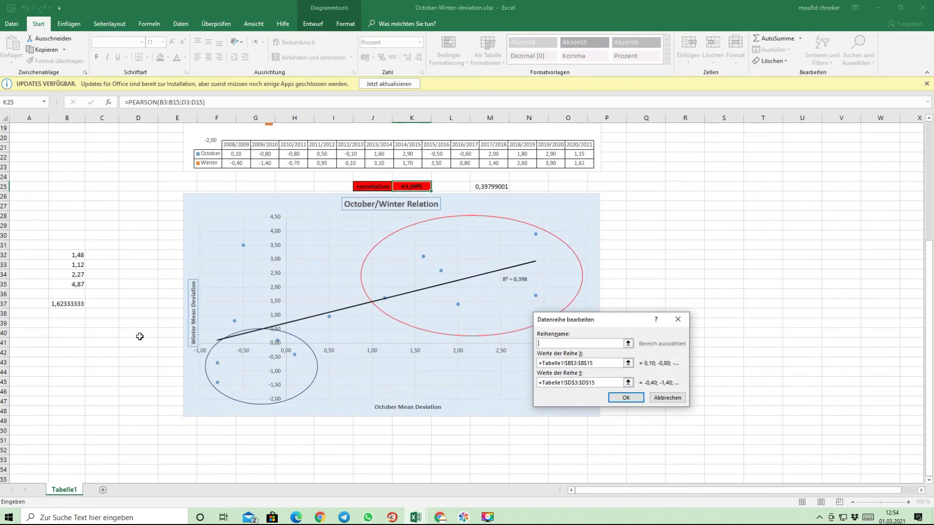
pyautogui.scroll(6, 140, 336)
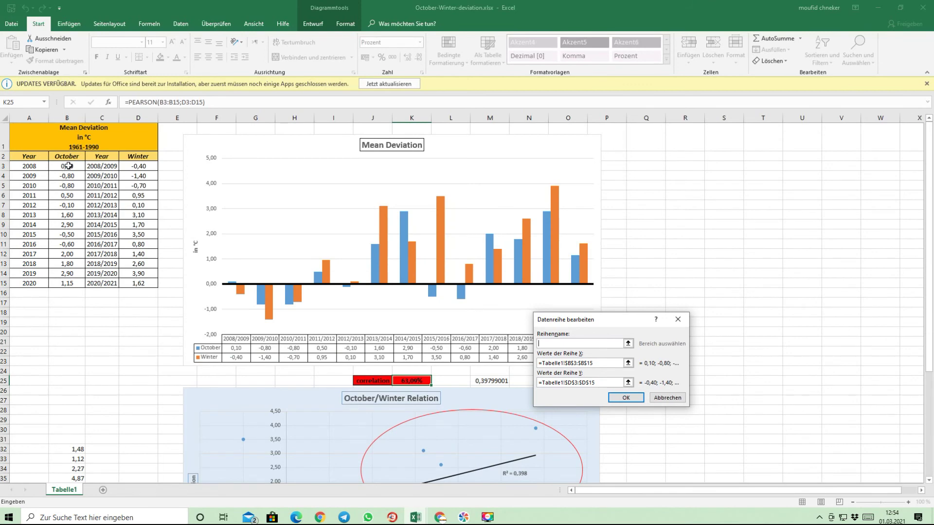
pyautogui.click(596, 362)
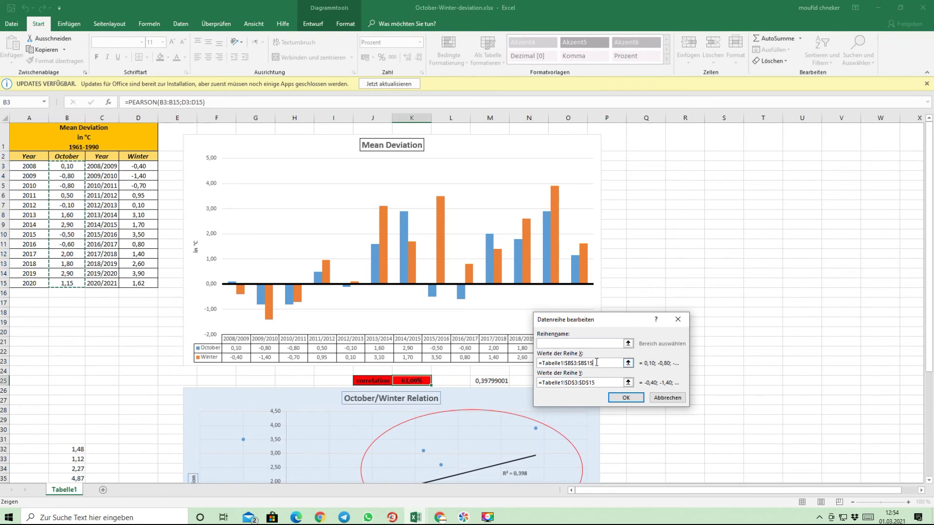
pyautogui.click(608, 382)
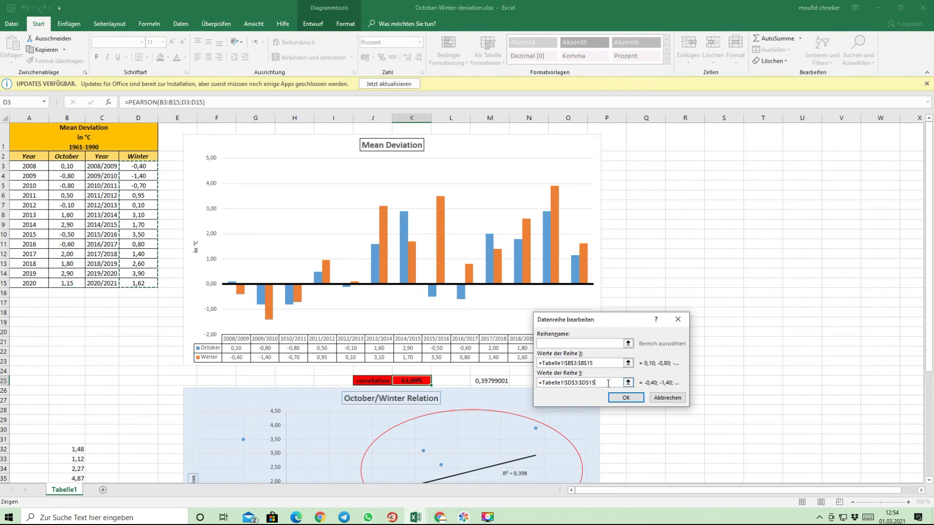
pyautogui.click(639, 400)
pyautogui.click(702, 429)
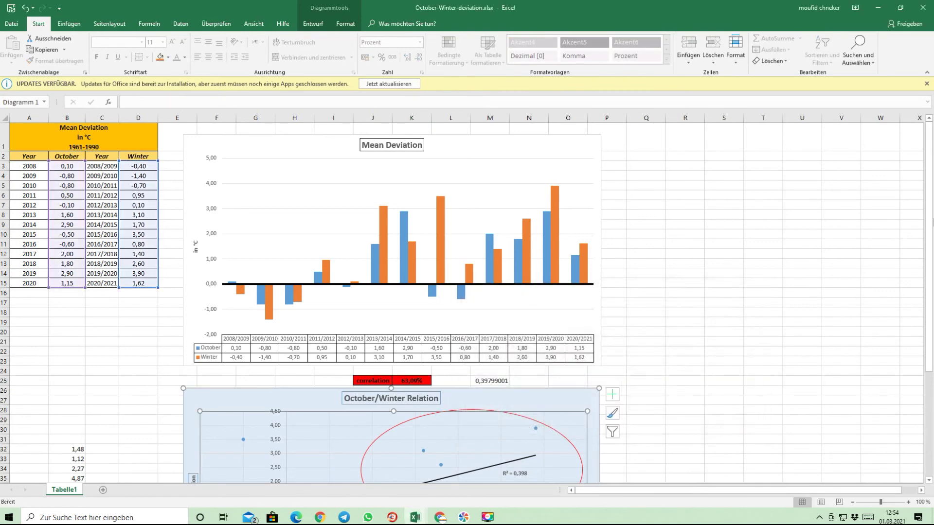
# Step: Review the scatter chart and compare the October and Winter series for 2020/2021 in the Mean Deviation chart
pyautogui.scroll(-5, 931, 220)
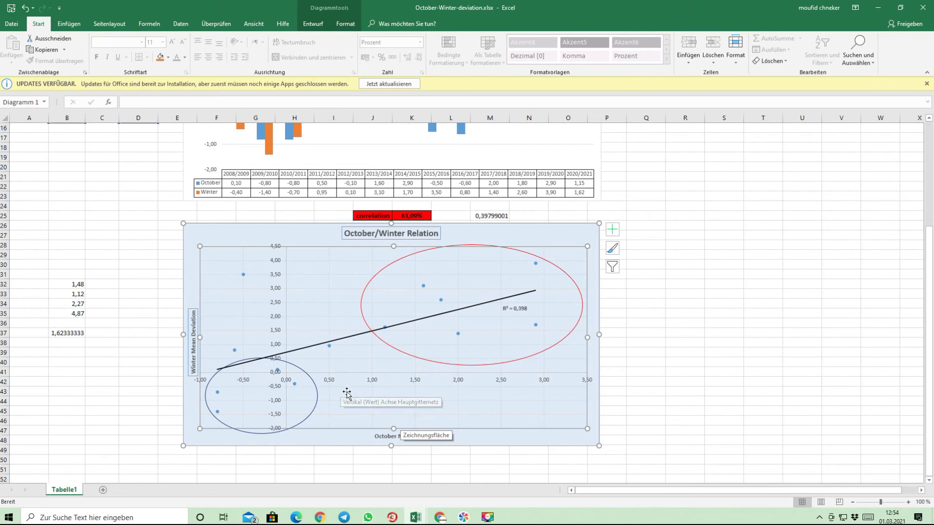
pyautogui.scroll(6, 333, 393)
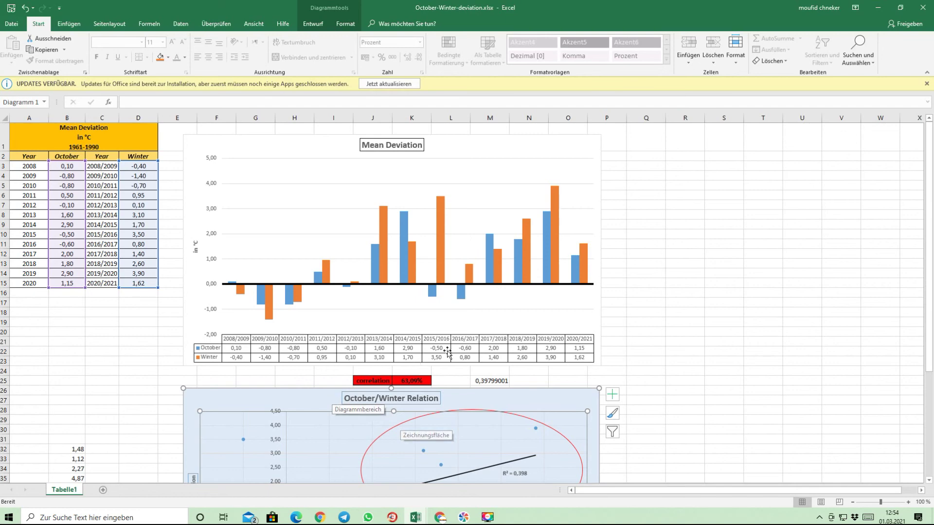
pyautogui.click(574, 271)
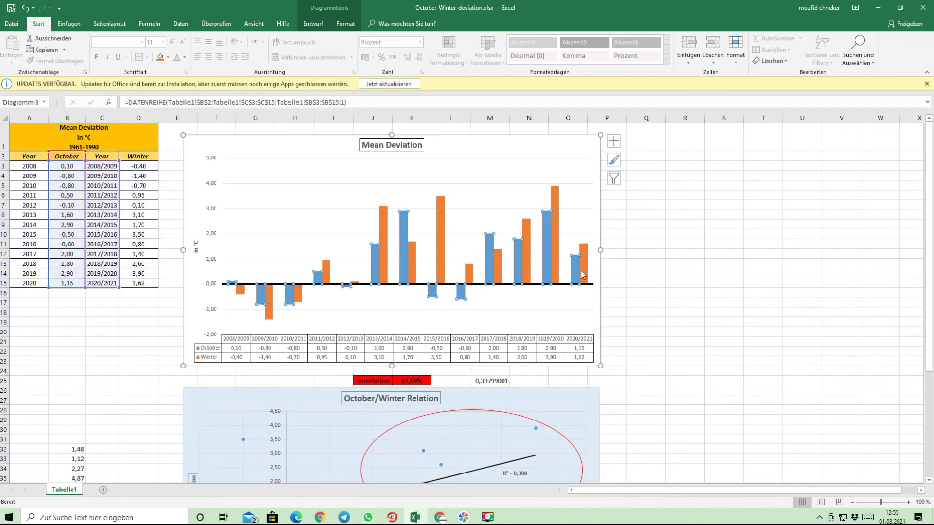
pyautogui.click(582, 274)
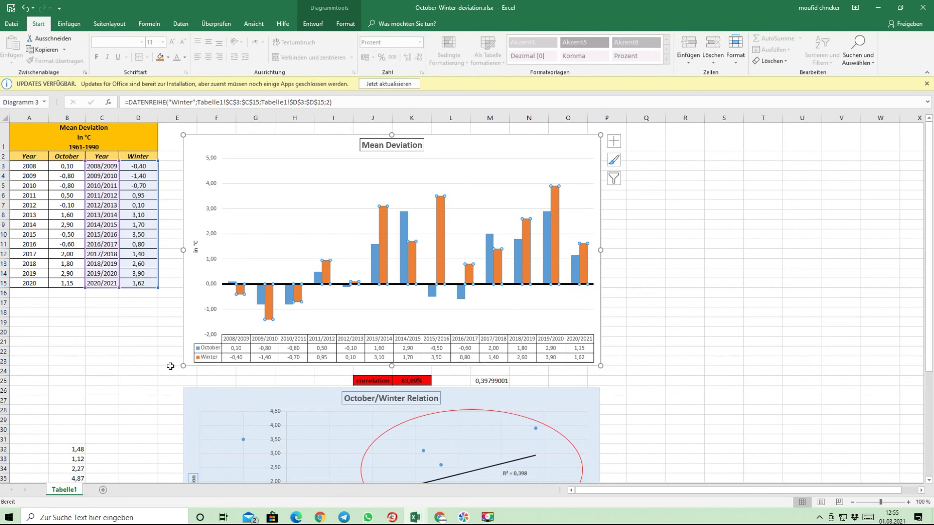
pyautogui.click(127, 360)
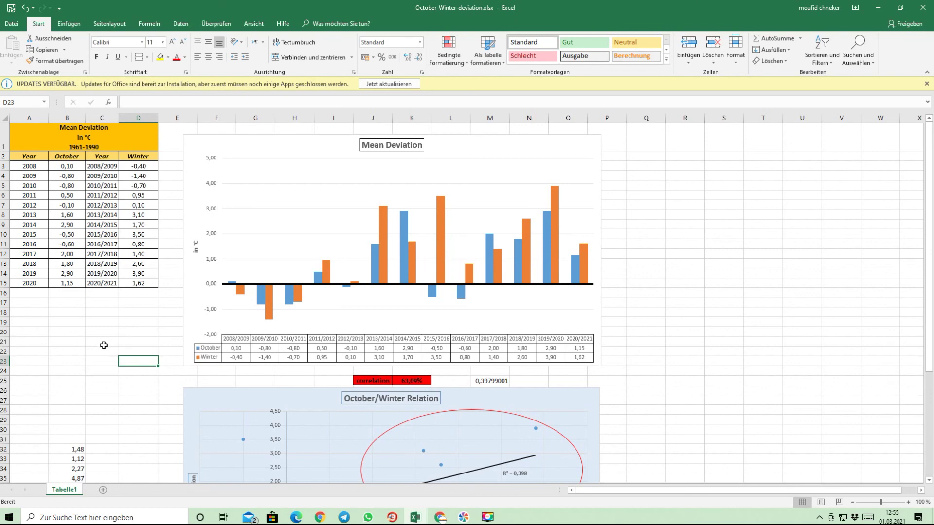
# Step: Continue the Year series in column A down to cell A16 with 2021
pyautogui.click(66, 284)
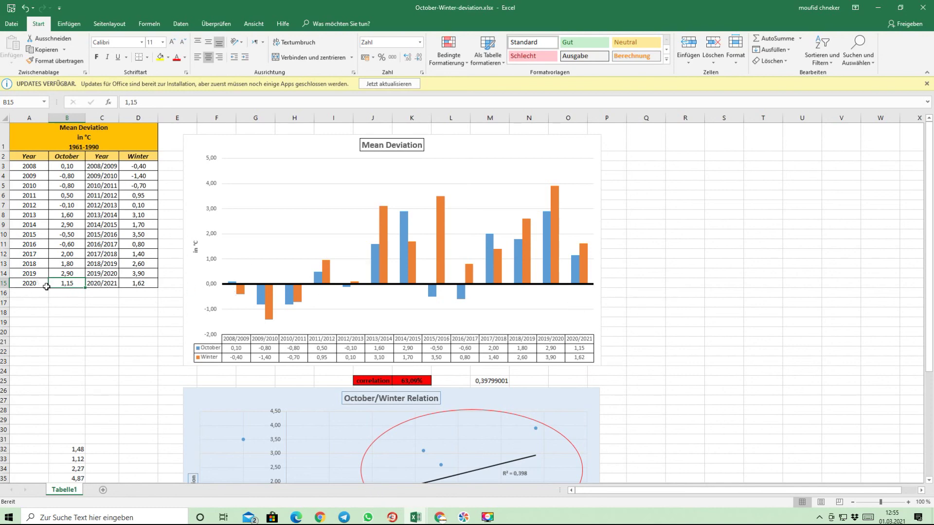
pyautogui.moveTo(40, 275); pyautogui.dragTo(47, 297)
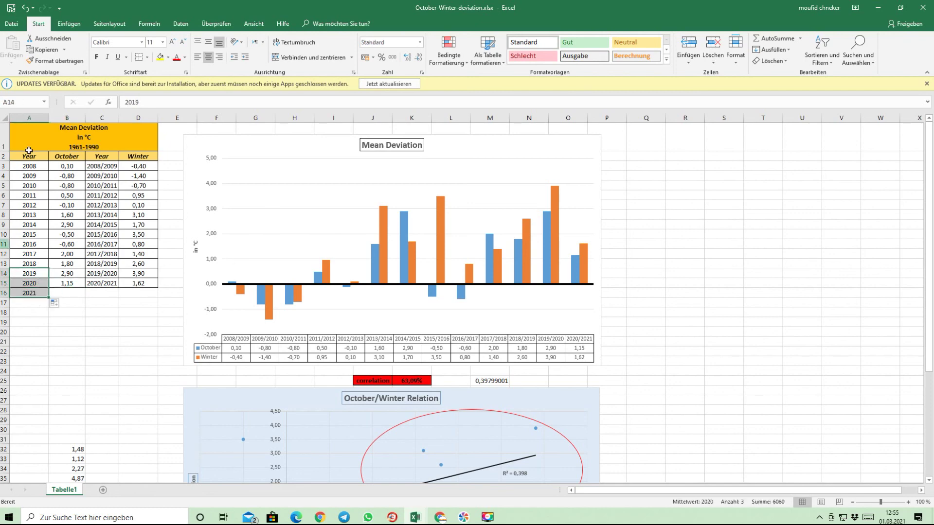
pyautogui.click(671, 303)
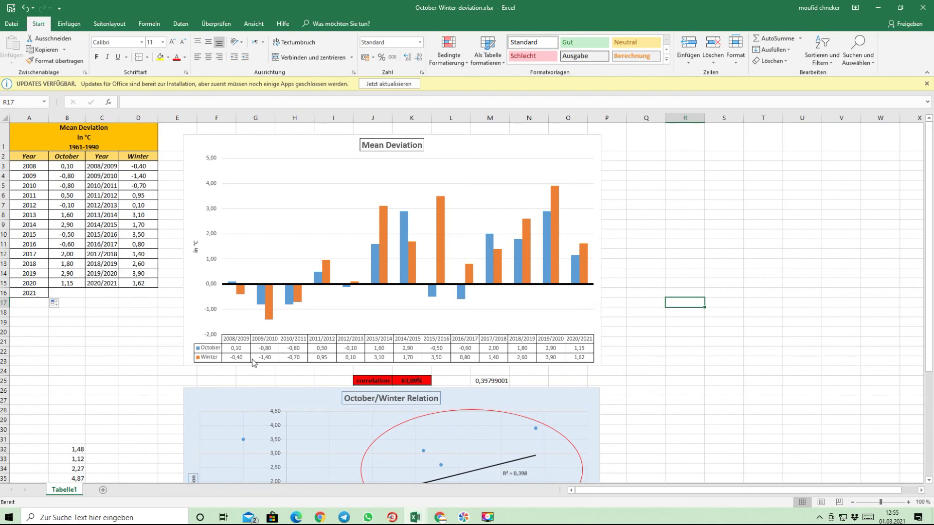
pyautogui.click(487, 517)
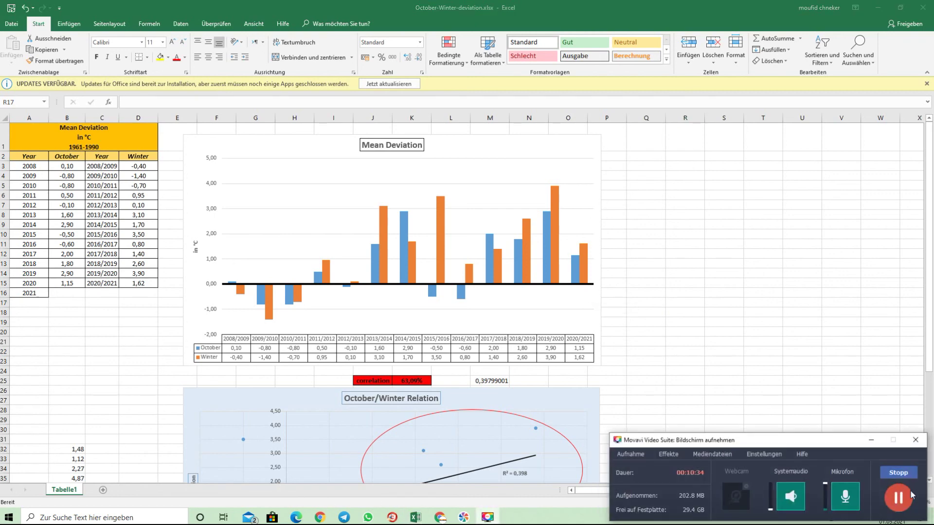